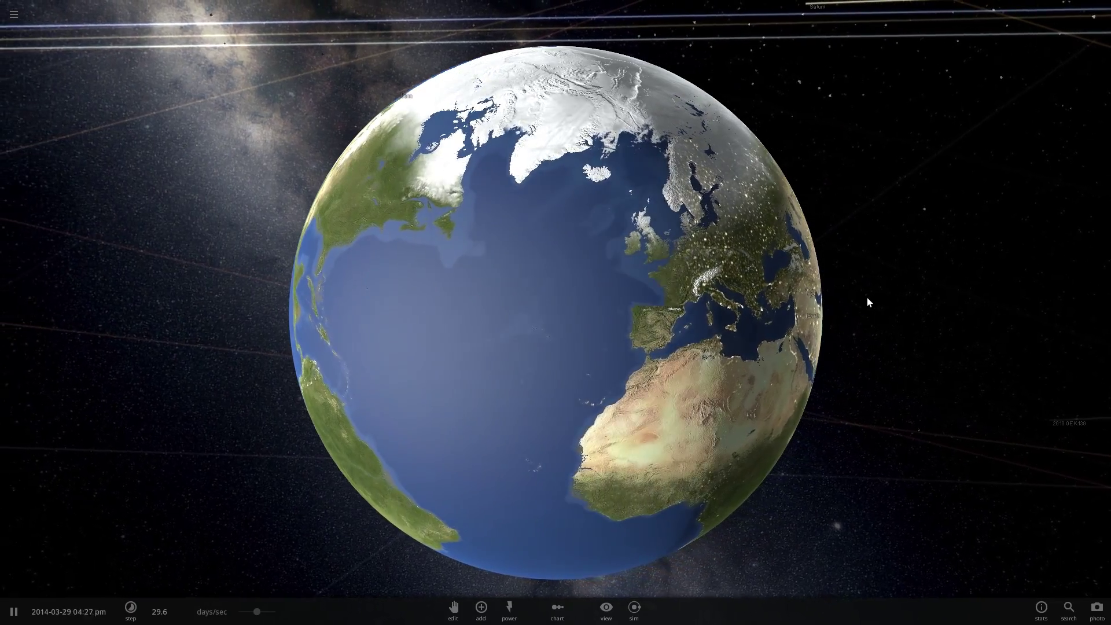
Orbit the camera around the spinning Earth until Europe and Africa are centred
{"action": "left_click_drag", "start_coordinate": [852, 296], "coordinate": [757, 283]}
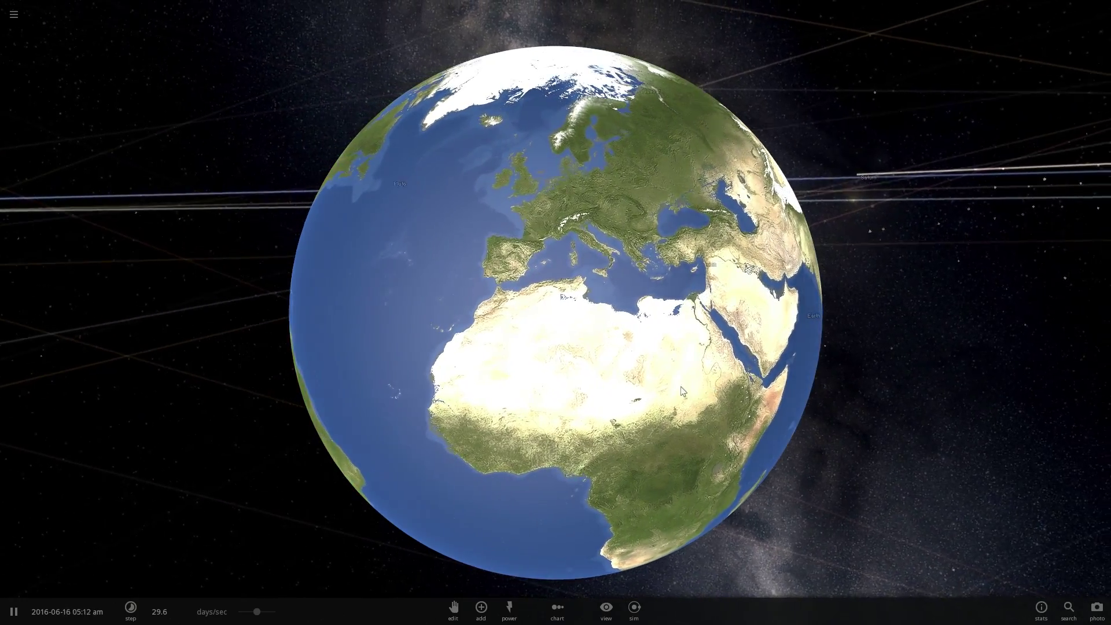
Select Earth and bring up its full properties on the Motion tab
{"action": "left_click", "coordinate": [679, 379]}
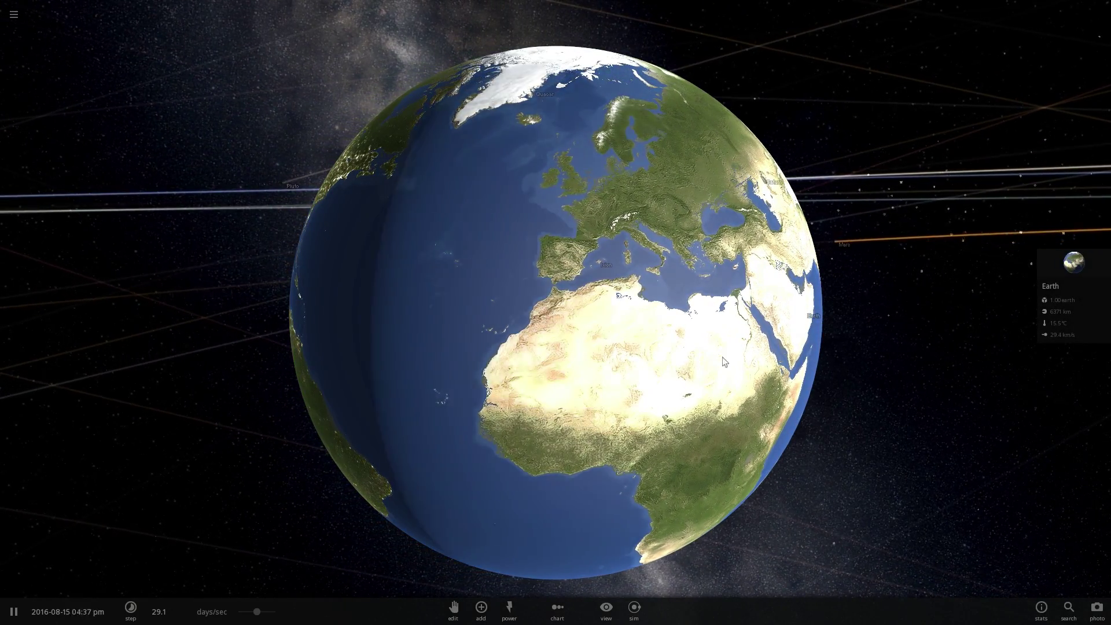
{"action": "left_click", "coordinate": [1054, 266]}
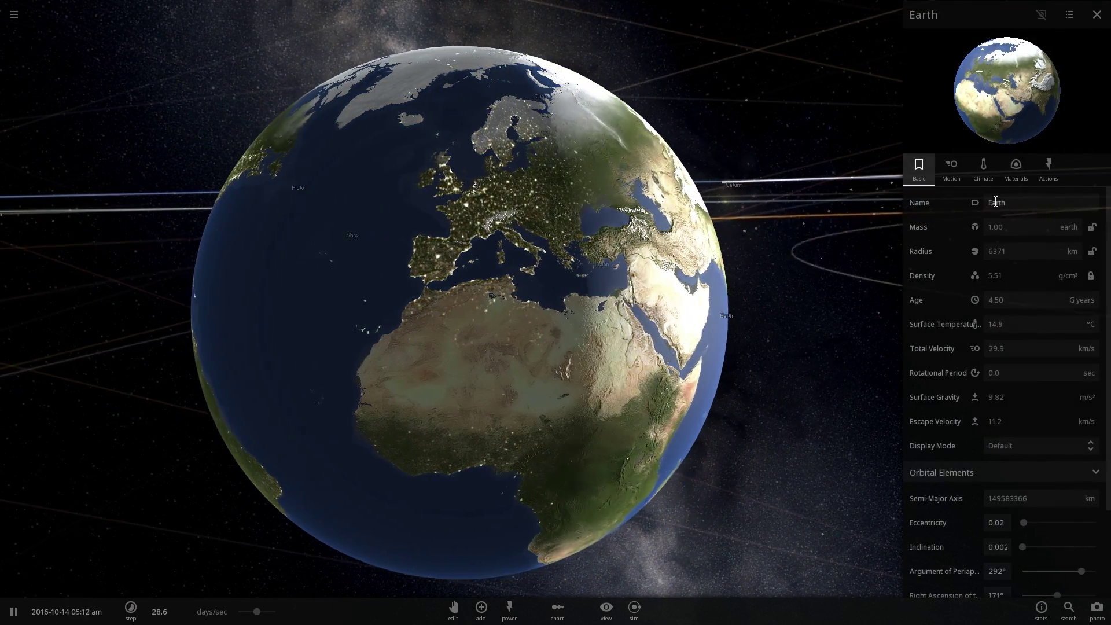
{"action": "left_click", "coordinate": [956, 177]}
{"action": "scroll", "coordinate": [989, 314], "scroll_direction": "down", "scroll_amount": 3}
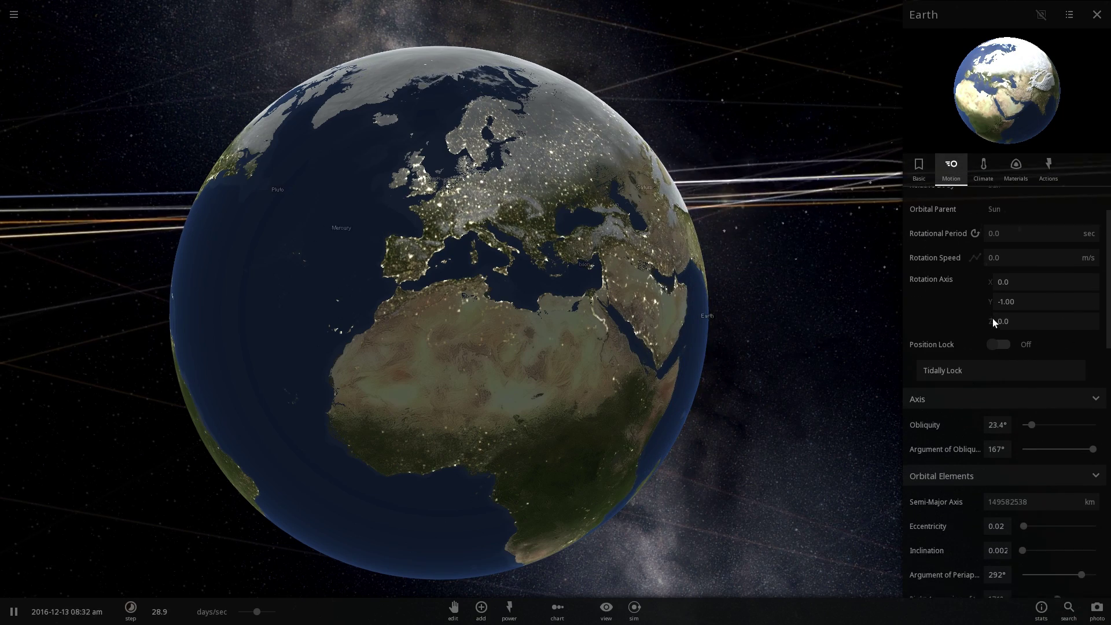
{"action": "scroll", "coordinate": [994, 325], "scroll_direction": "down", "scroll_amount": 1}
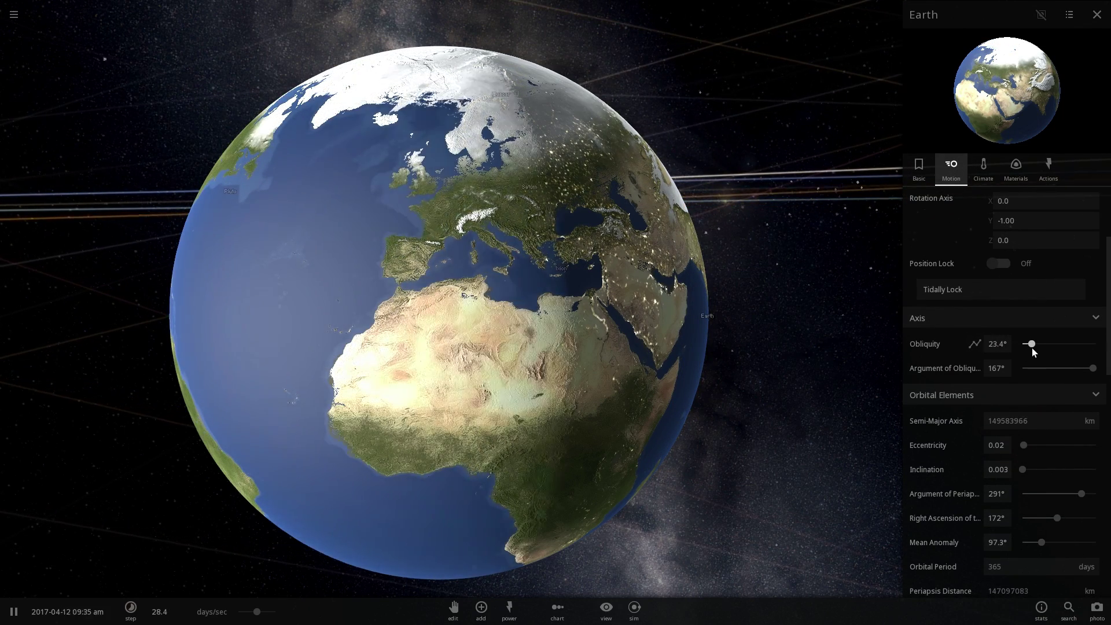
Drop Earth's obliquity to 0°, raise it to 65.2°, and check the Climate tab
{"action": "left_click_drag", "start_coordinate": [1032, 345], "coordinate": [1023, 345]}
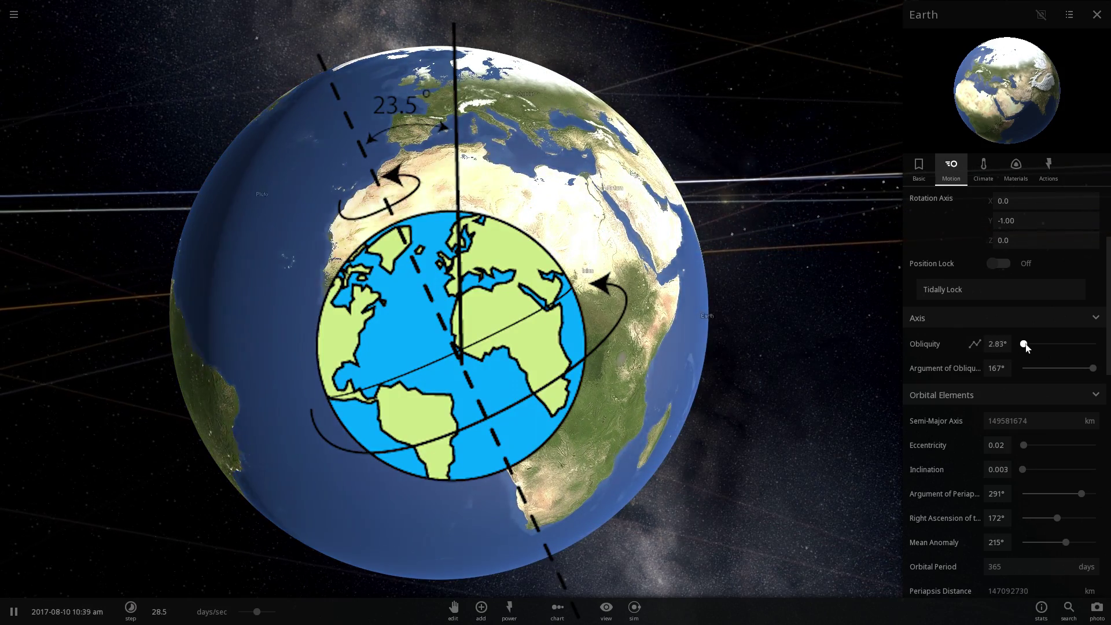
{"action": "left_click_drag", "start_coordinate": [1027, 346], "coordinate": [1030, 344]}
{"action": "mouse_move", "coordinate": [1030, 345]}
{"action": "left_mouse_down"}
{"action": "mouse_move", "coordinate": [1013, 347]}
{"action": "mouse_move", "coordinate": [1050, 347]}
{"action": "left_mouse_up"}
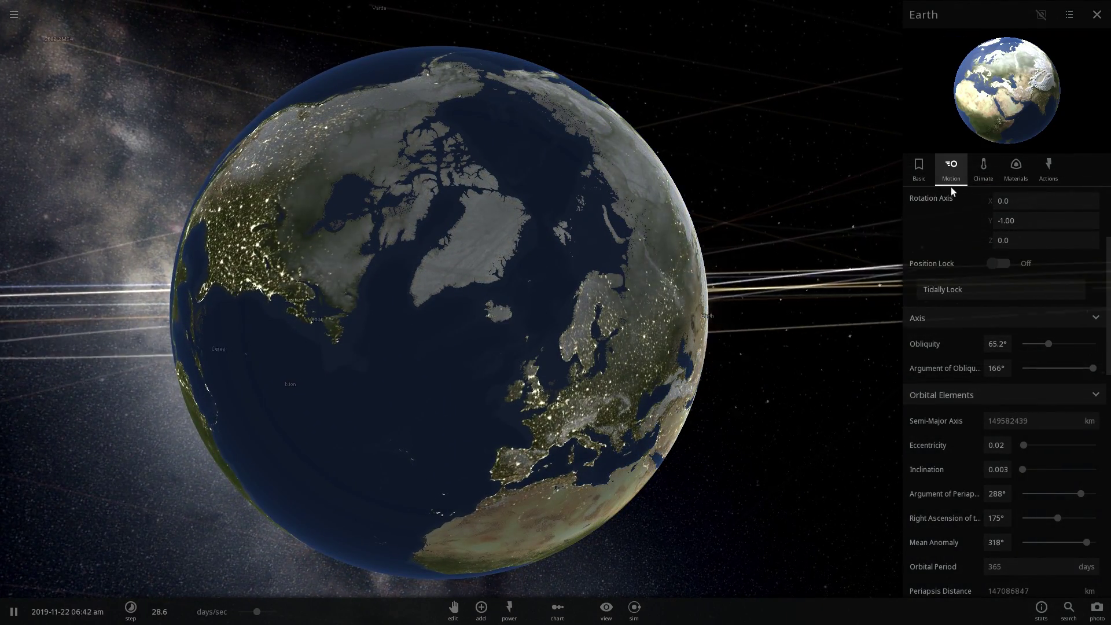
{"action": "left_click", "coordinate": [983, 170]}
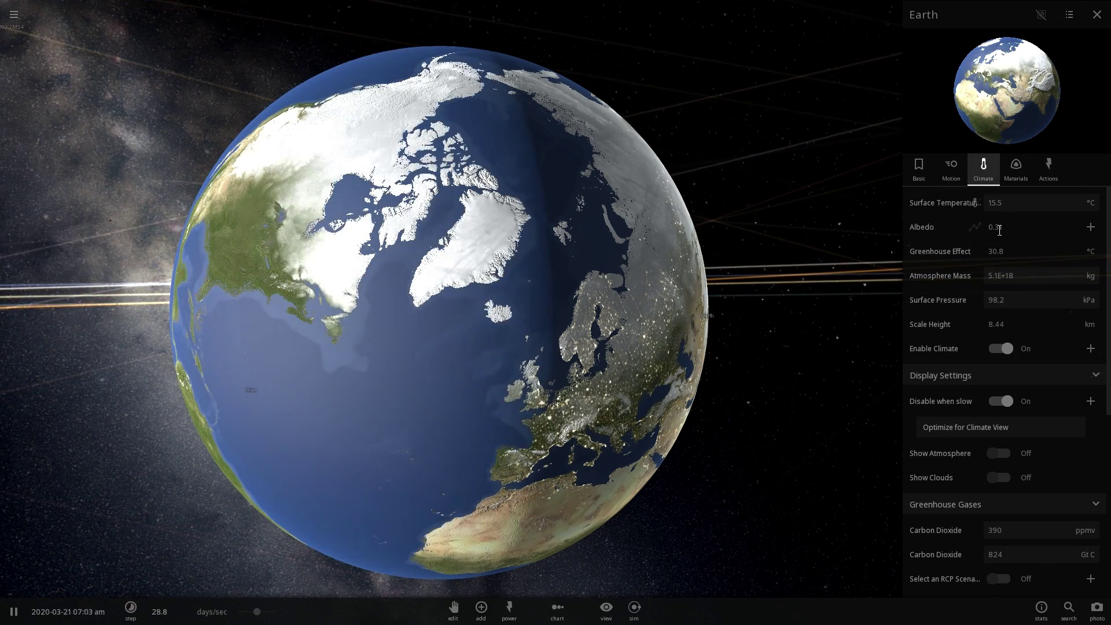
{"action": "left_click", "coordinate": [951, 172]}
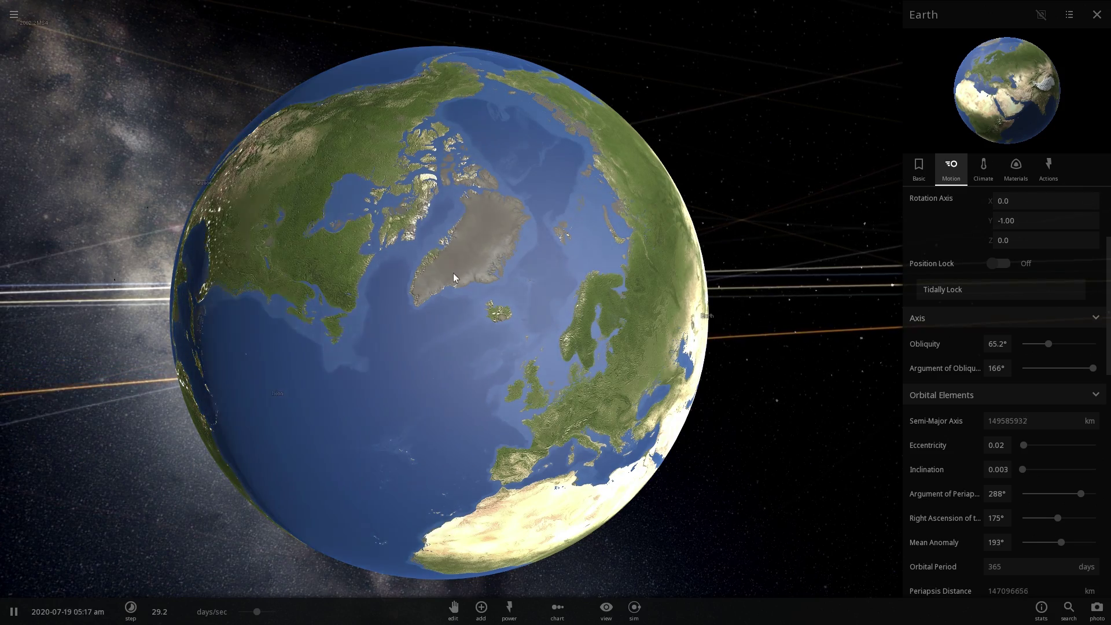
Load Climate Simulation and pop out a 1000-year Surface Temperature graph
{"action": "left_click", "coordinate": [14, 14]}
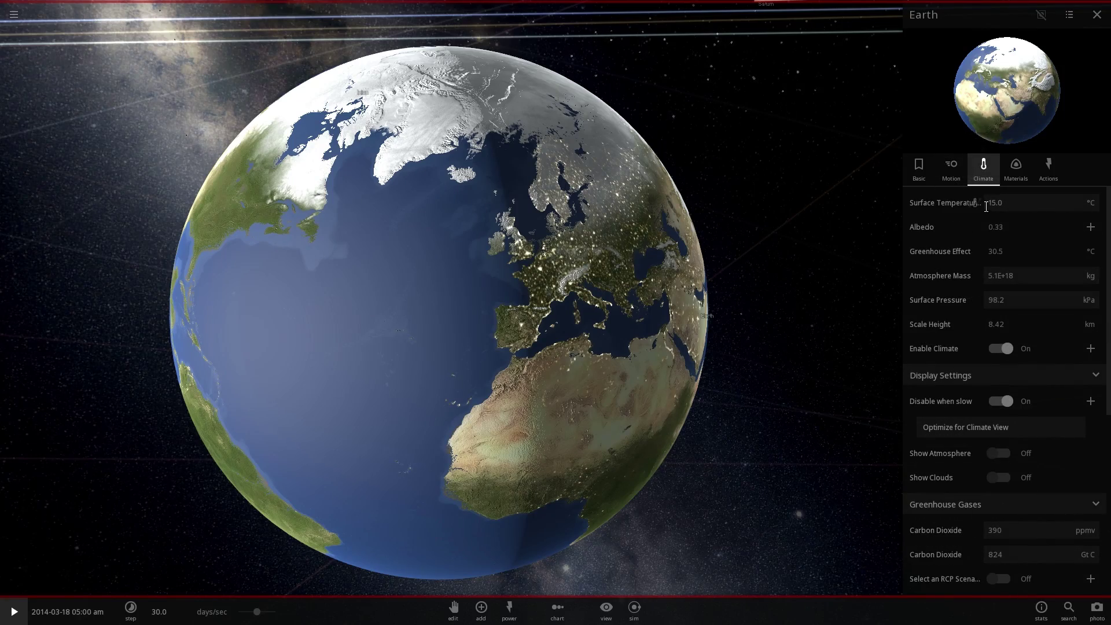
{"action": "left_click", "coordinate": [974, 202]}
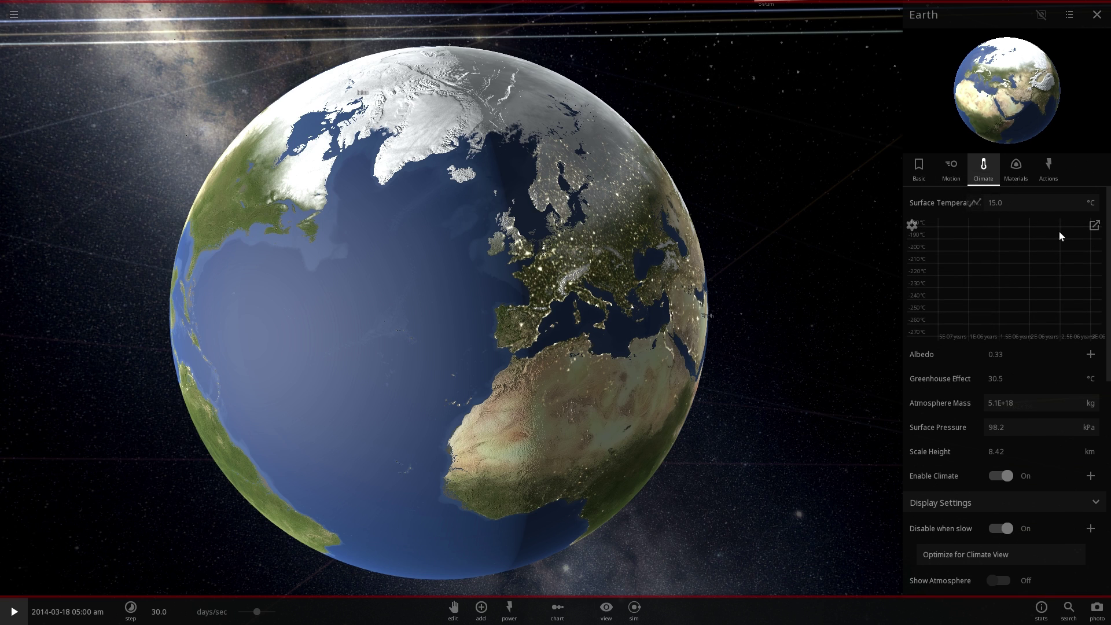
{"action": "left_click", "coordinate": [1094, 226]}
{"action": "left_click_drag", "start_coordinate": [569, 279], "coordinate": [479, 225]}
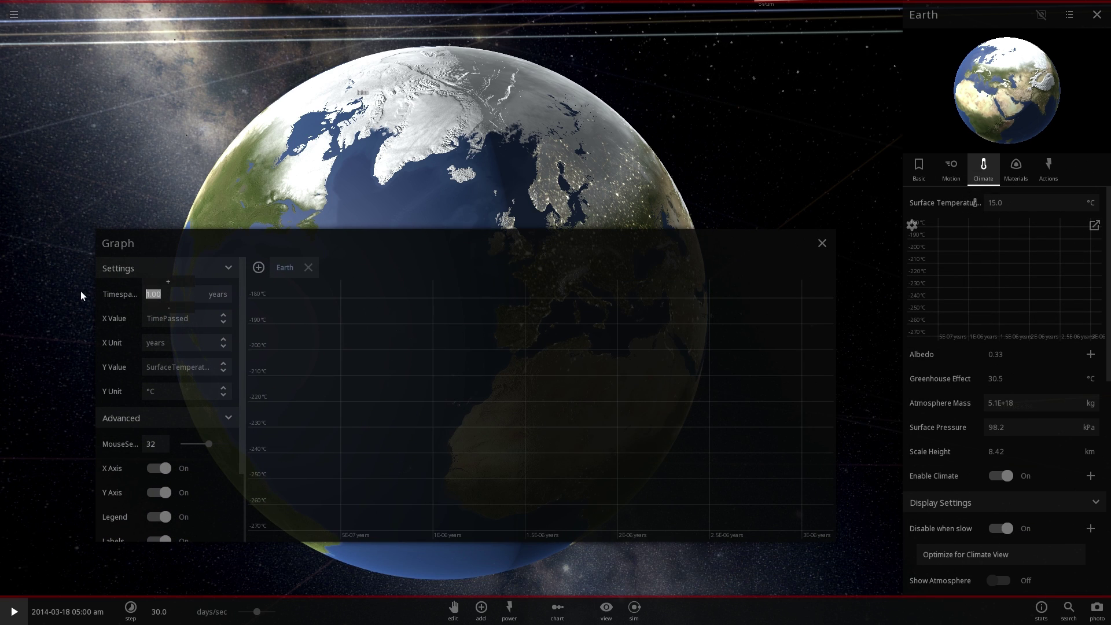
{"action": "type", "text": "1000"}
{"action": "key", "text": "Return"}
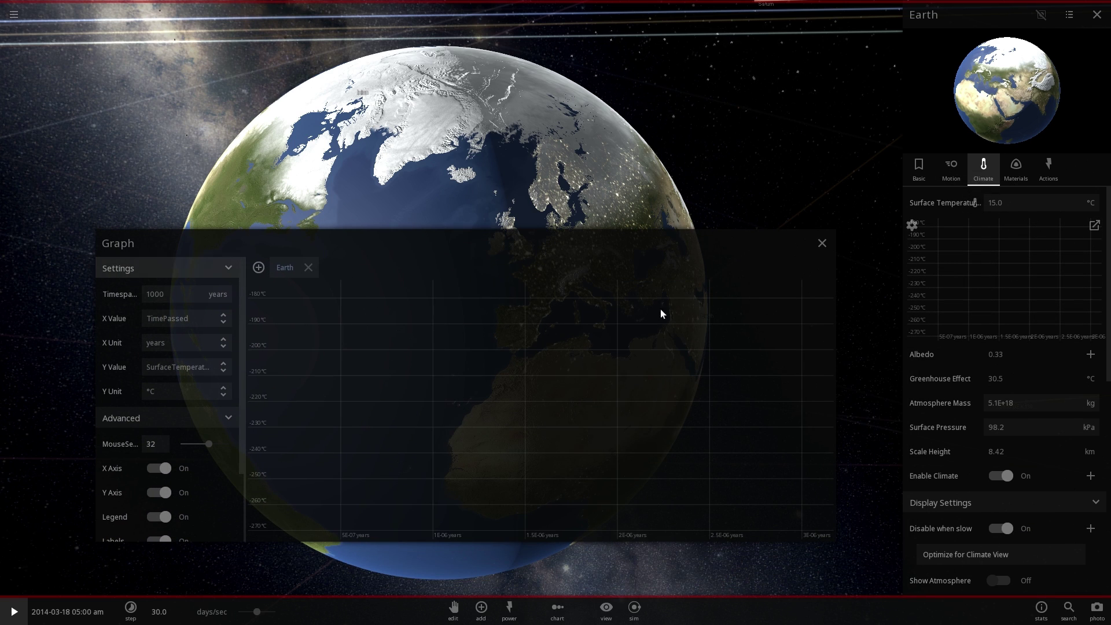
Set Earth's obliquity from 23.4° to 0° and start the simulation
{"action": "scroll", "coordinate": [936, 398], "scroll_direction": "down", "scroll_amount": 5}
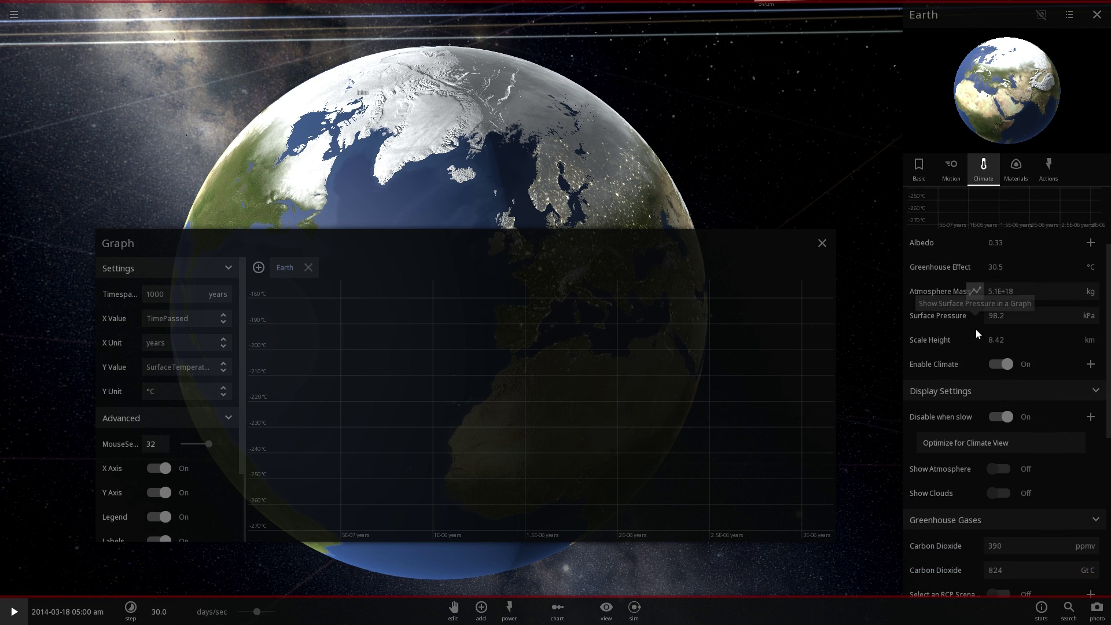
{"action": "left_click", "coordinate": [960, 167]}
{"action": "scroll", "coordinate": [995, 353], "scroll_direction": "down", "scroll_amount": 5}
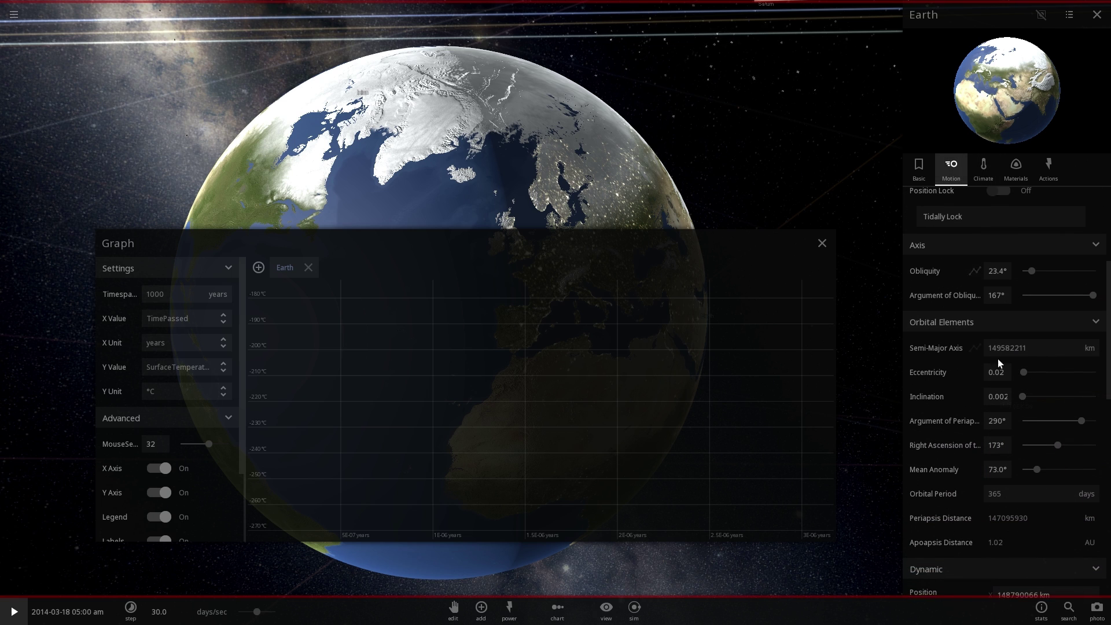
{"action": "scroll", "coordinate": [1010, 321], "scroll_direction": "up", "scroll_amount": 3}
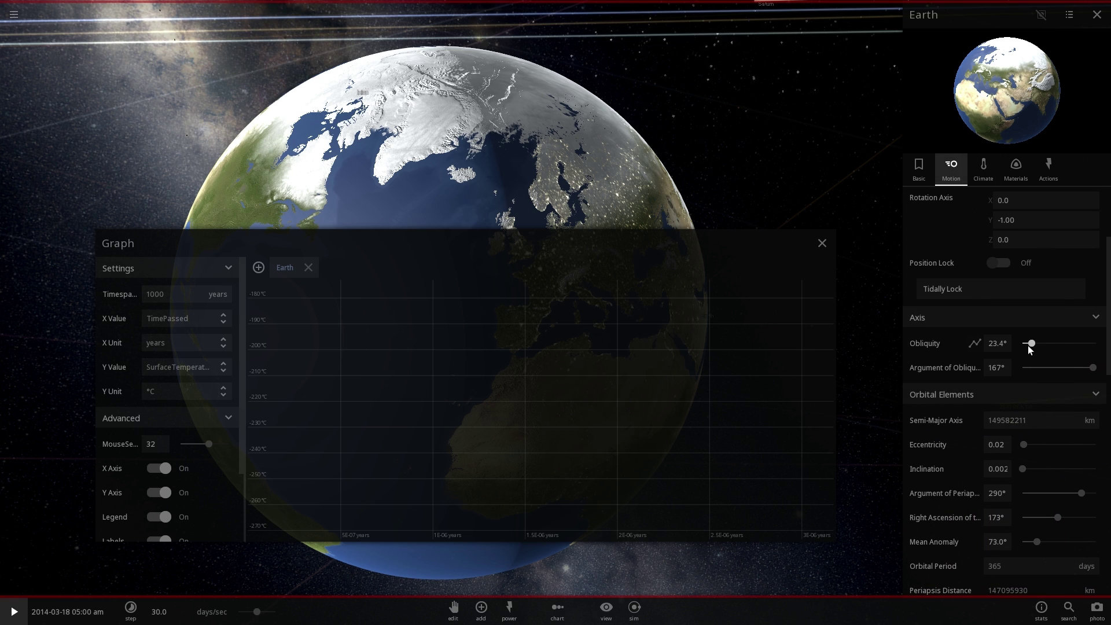
{"action": "left_click_drag", "start_coordinate": [1031, 343], "coordinate": [1017, 342]}
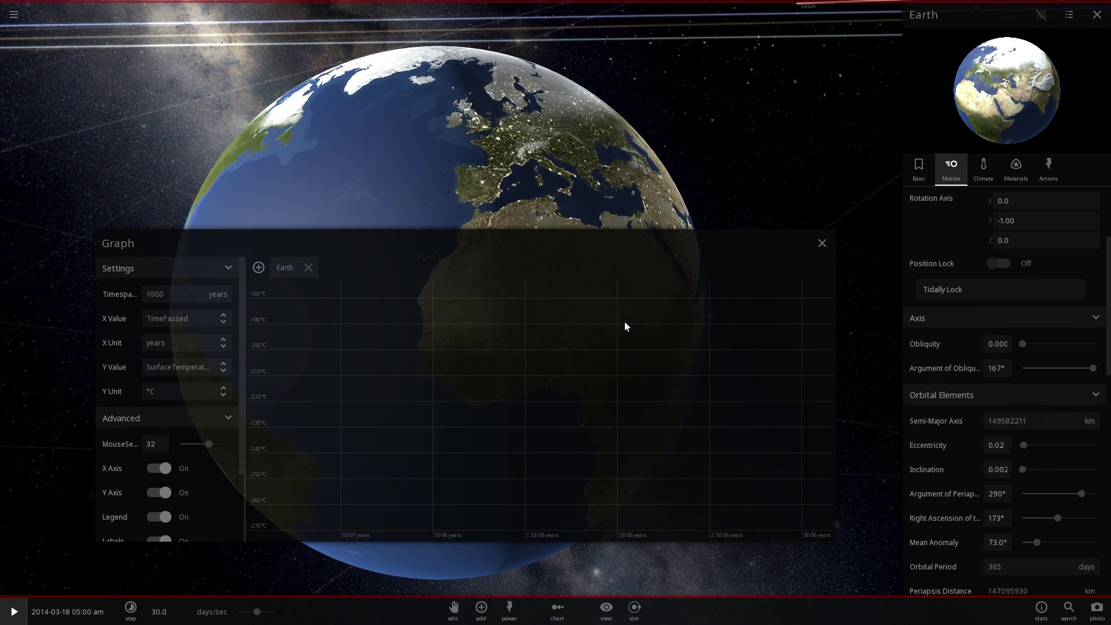
{"action": "key", "text": "space"}
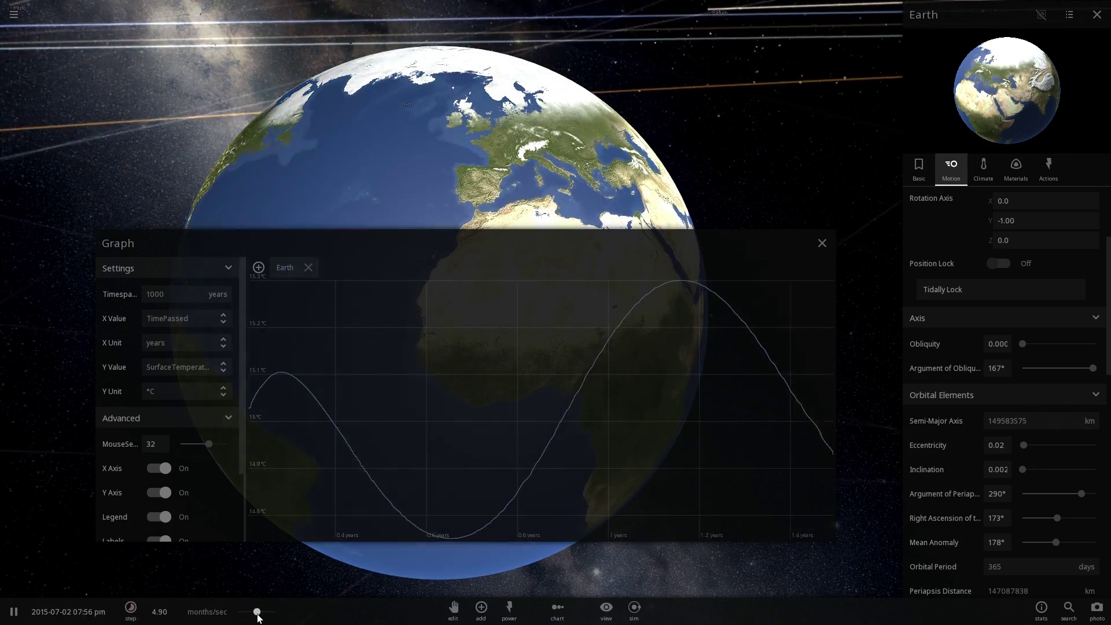
Speed the simulation up to about 4.9 months per second
{"action": "left_click", "coordinate": [257, 612]}
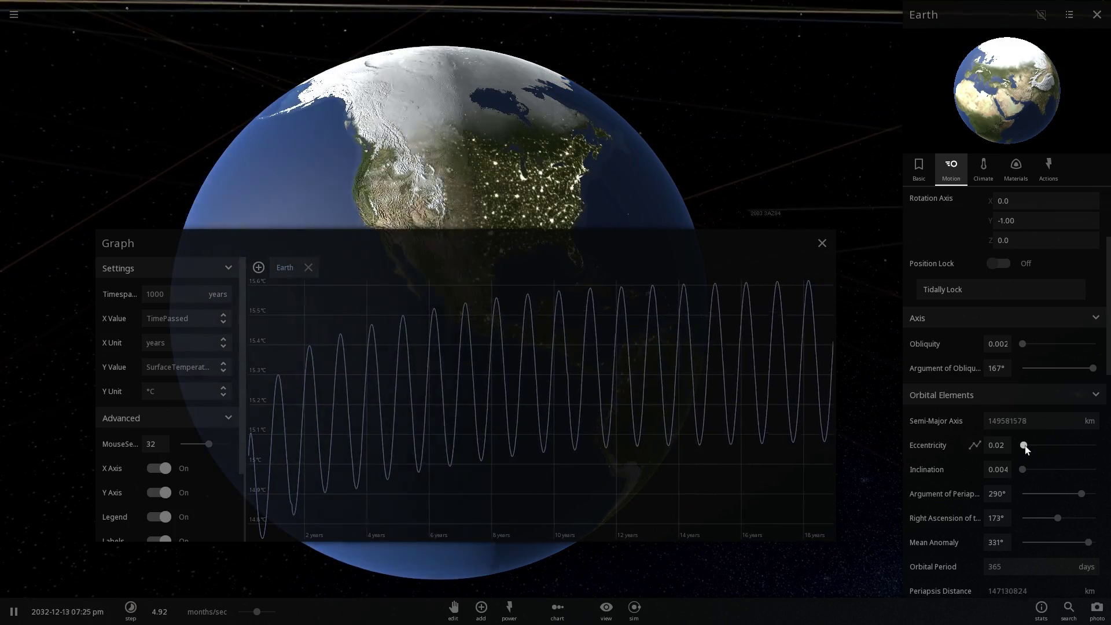
Set Earth's orbital eccentricity to 0 in Orbital Elements
{"action": "left_click_drag", "start_coordinate": [1026, 446], "coordinate": [1012, 447]}
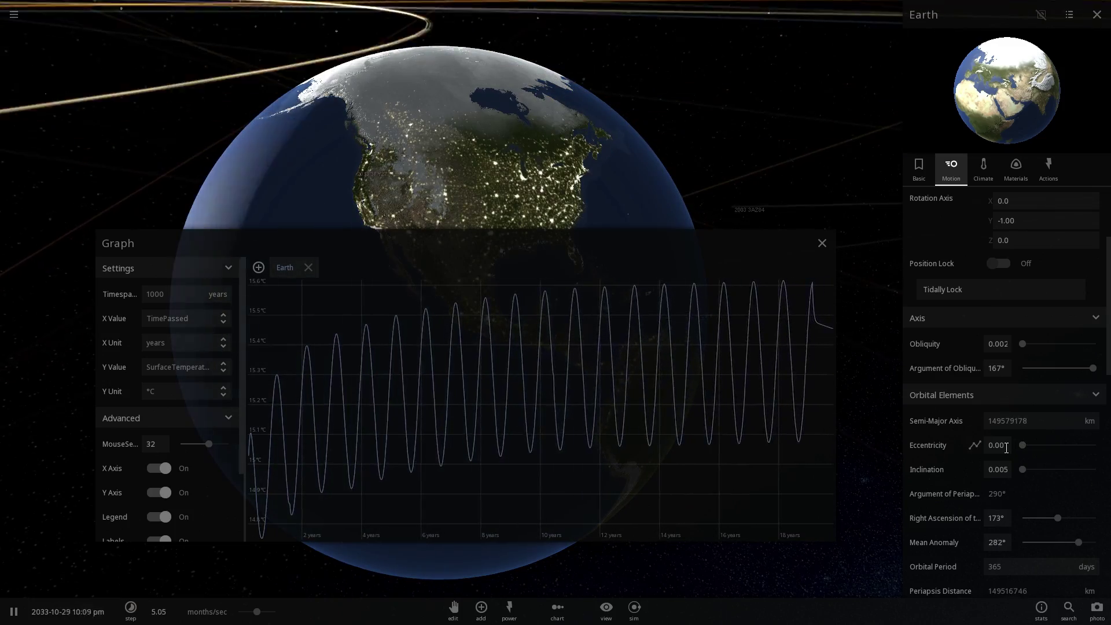
{"action": "mouse_move", "coordinate": [921, 426]}
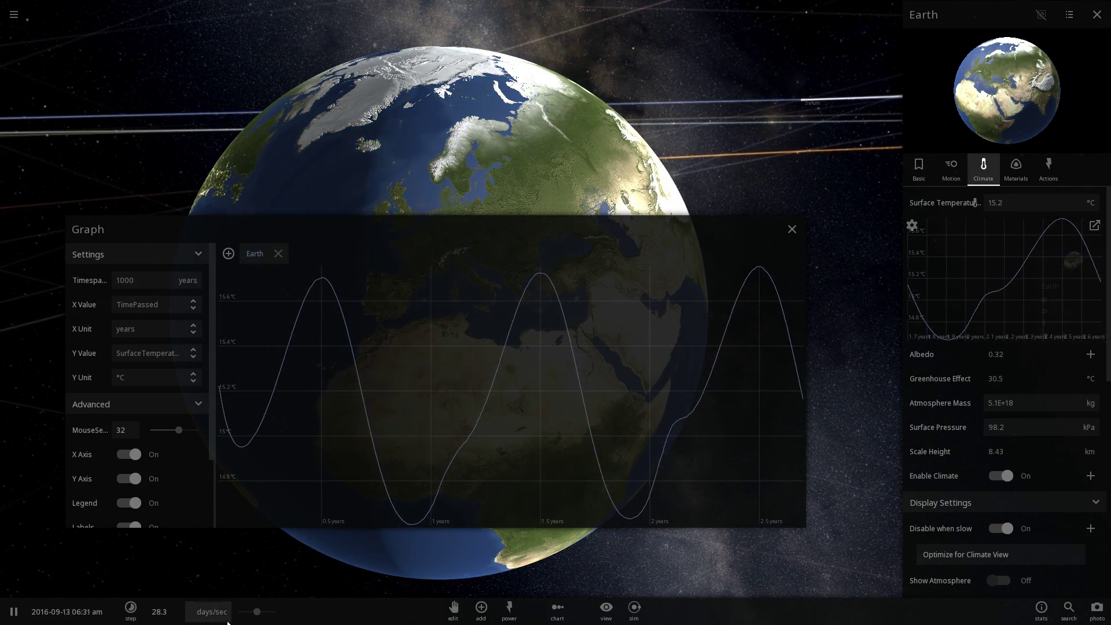
Raise the speed to about 2.7 months/sec and review Earth's Materials and Climate tabs
{"action": "left_click_drag", "start_coordinate": [265, 619], "coordinate": [257, 614]}
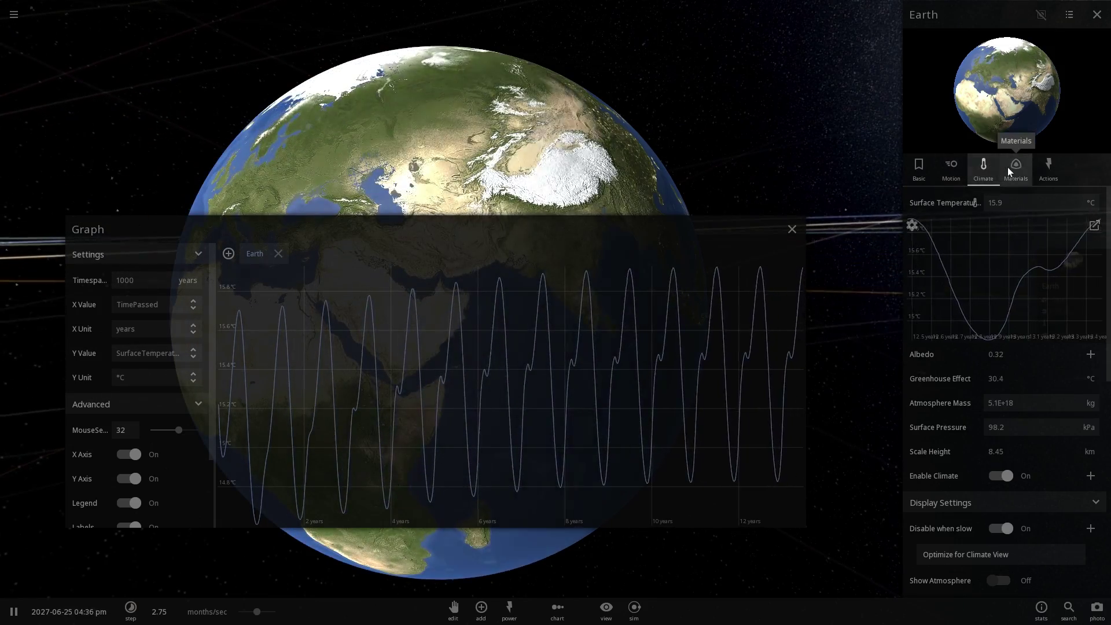
{"action": "left_click", "coordinate": [1012, 168]}
{"action": "left_click", "coordinate": [972, 174]}
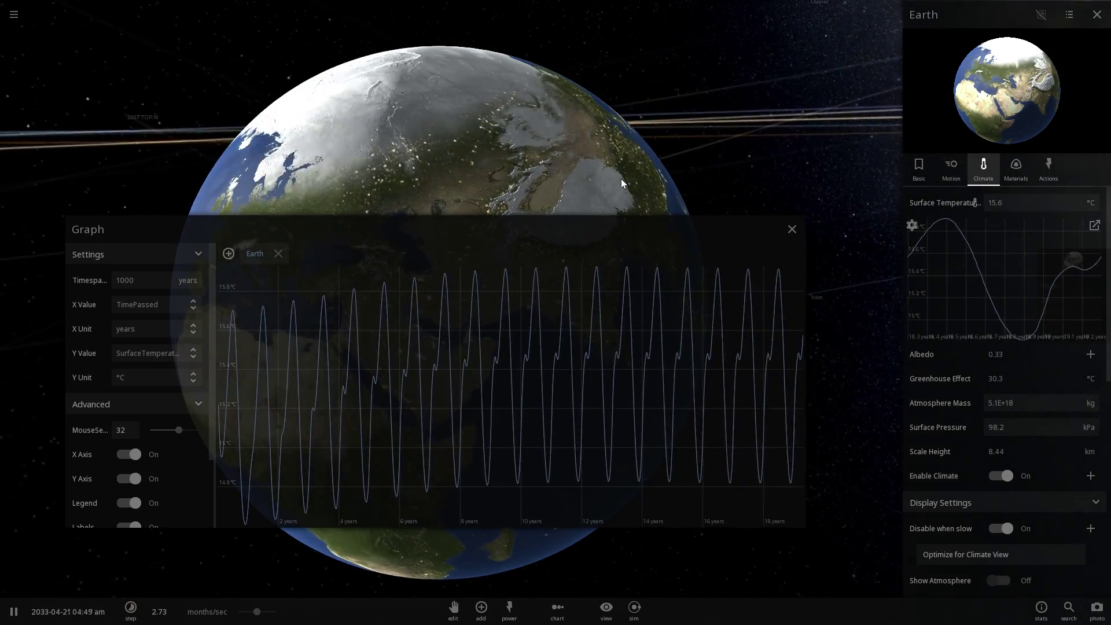
{"action": "mouse_move", "coordinate": [928, 325]}
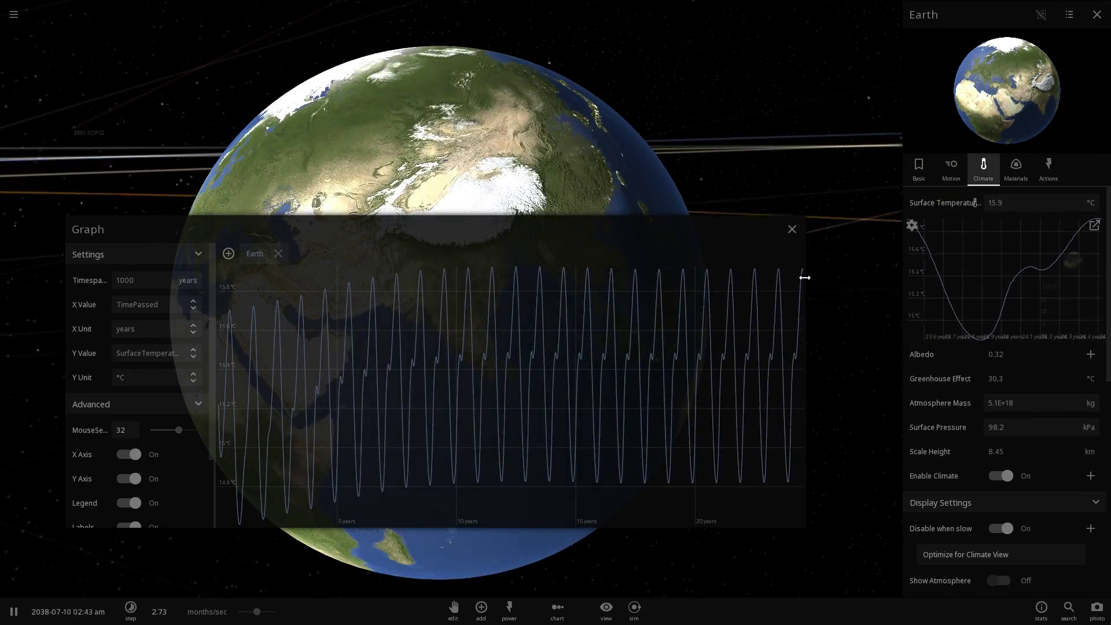
Raise Earth's obliquity to 48.2° on the Motion tab and show its Climate details
{"action": "left_click", "coordinate": [949, 169]}
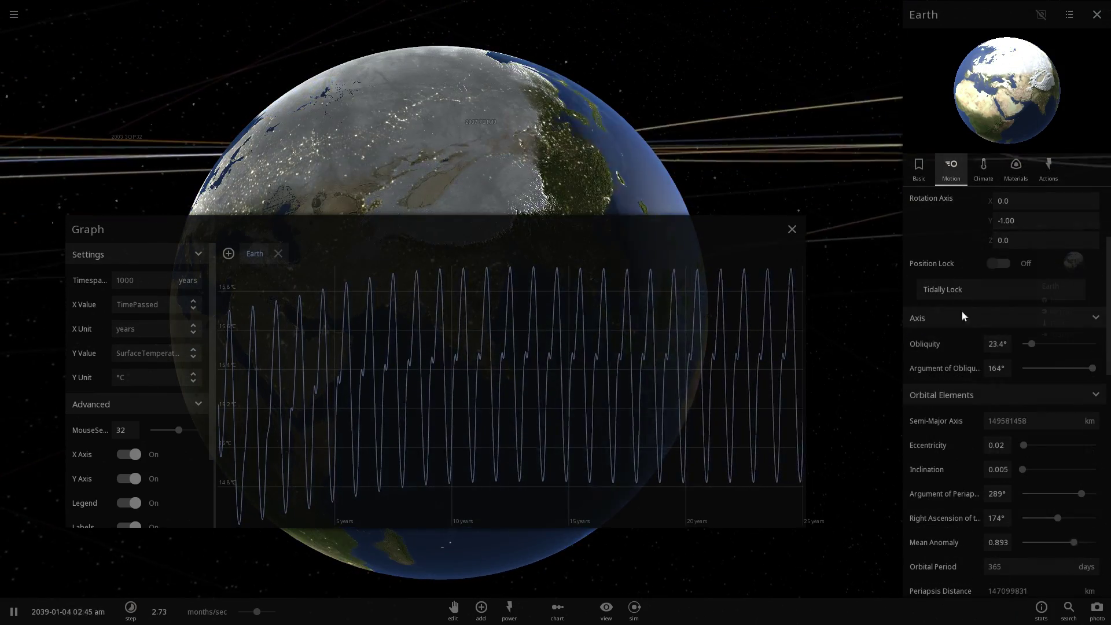
{"action": "scroll", "coordinate": [978, 376], "scroll_direction": "down", "scroll_amount": 3}
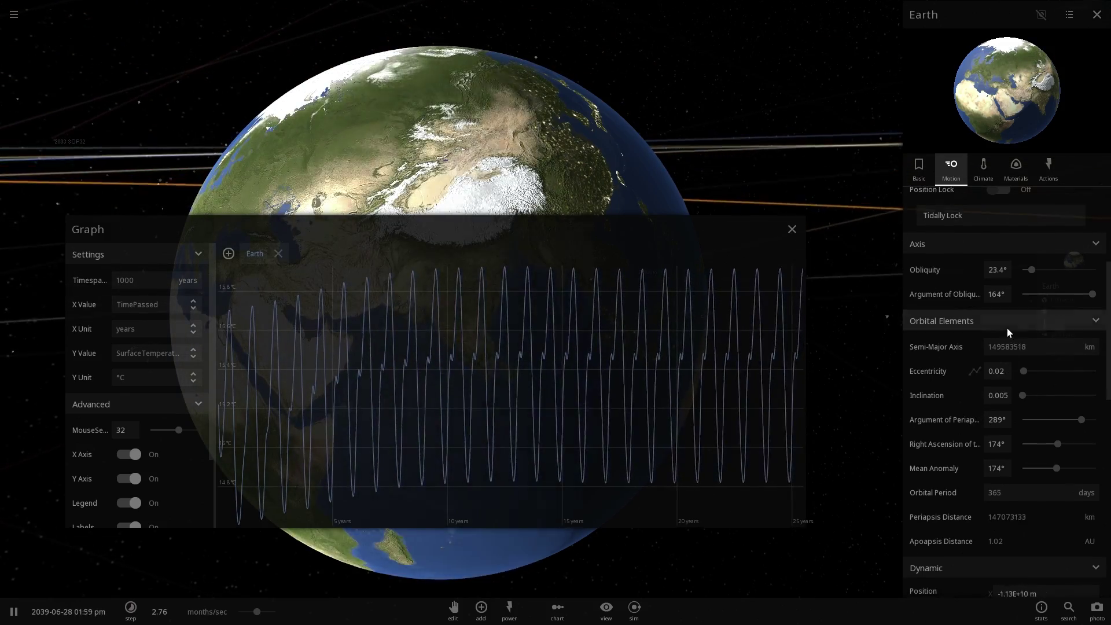
{"action": "scroll", "coordinate": [983, 330], "scroll_direction": "up", "scroll_amount": 2}
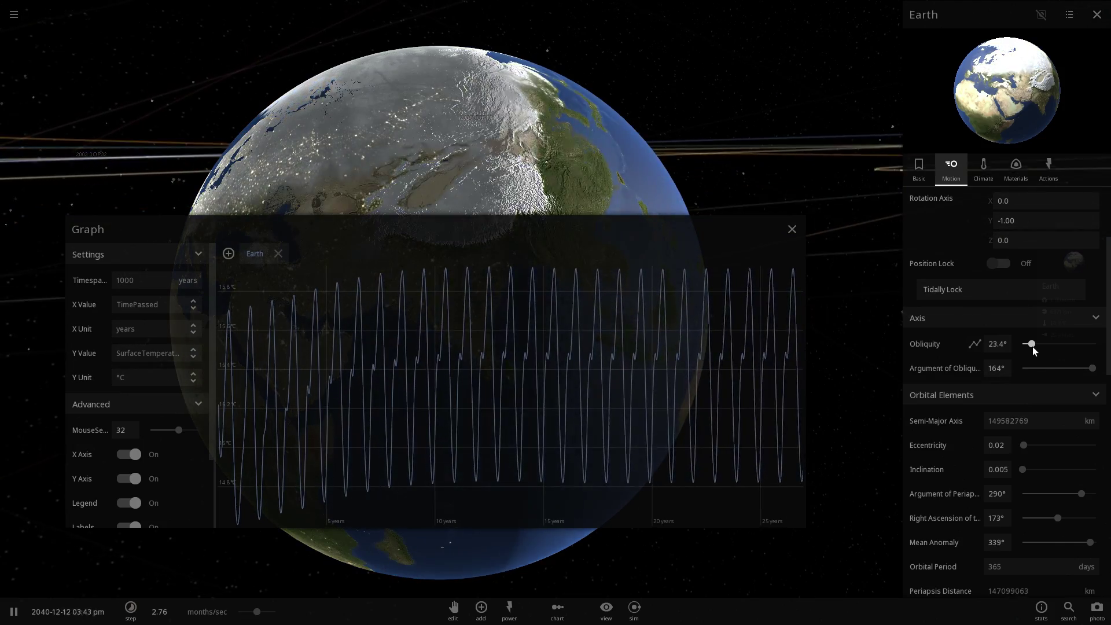
{"action": "left_click_drag", "start_coordinate": [1032, 346], "coordinate": [1040, 347]}
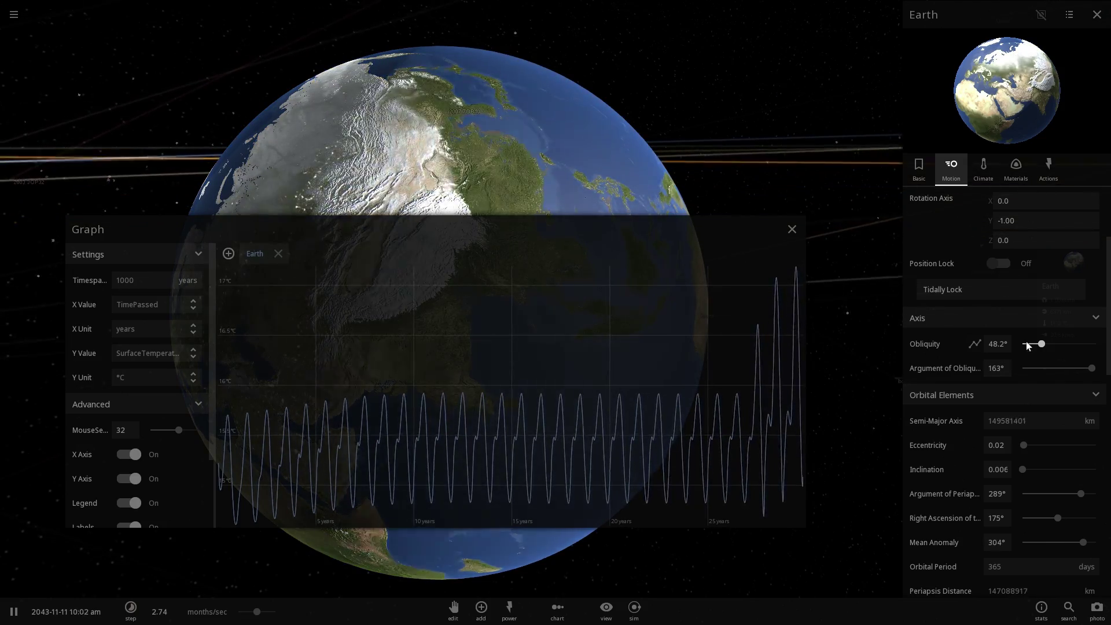
{"action": "left_click", "coordinate": [982, 176]}
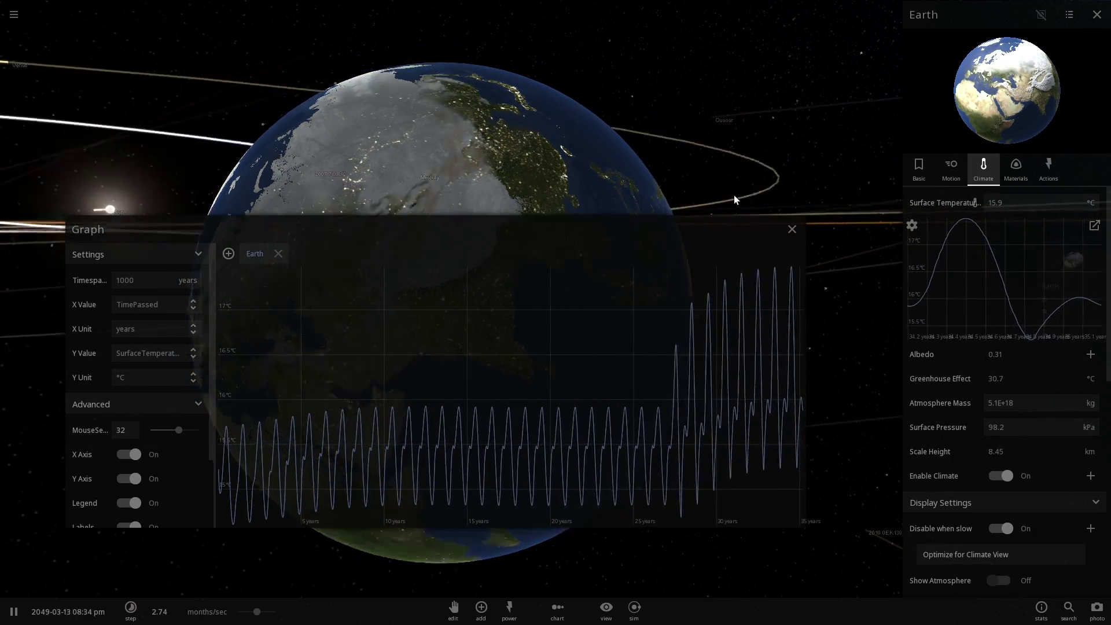
Close the temperature graph, zoom in on Earth and turn to sunlit Africa
{"action": "left_click_drag", "start_coordinate": [733, 200], "coordinate": [461, 207]}
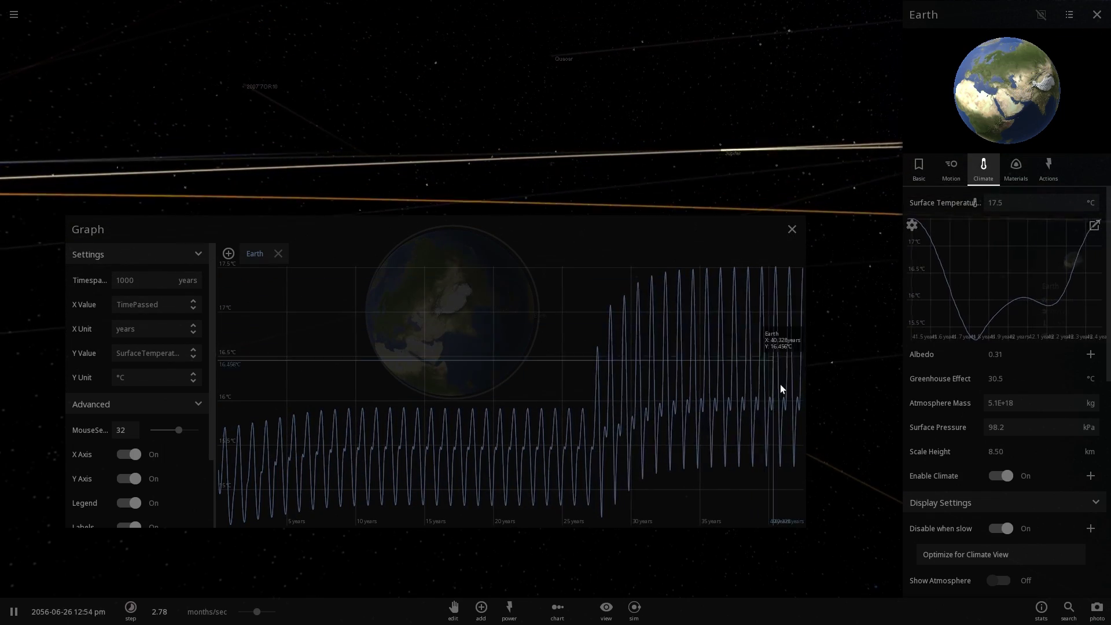
{"action": "left_click", "coordinate": [792, 230]}
{"action": "scroll", "coordinate": [478, 329], "scroll_direction": "up", "scroll_amount": 5}
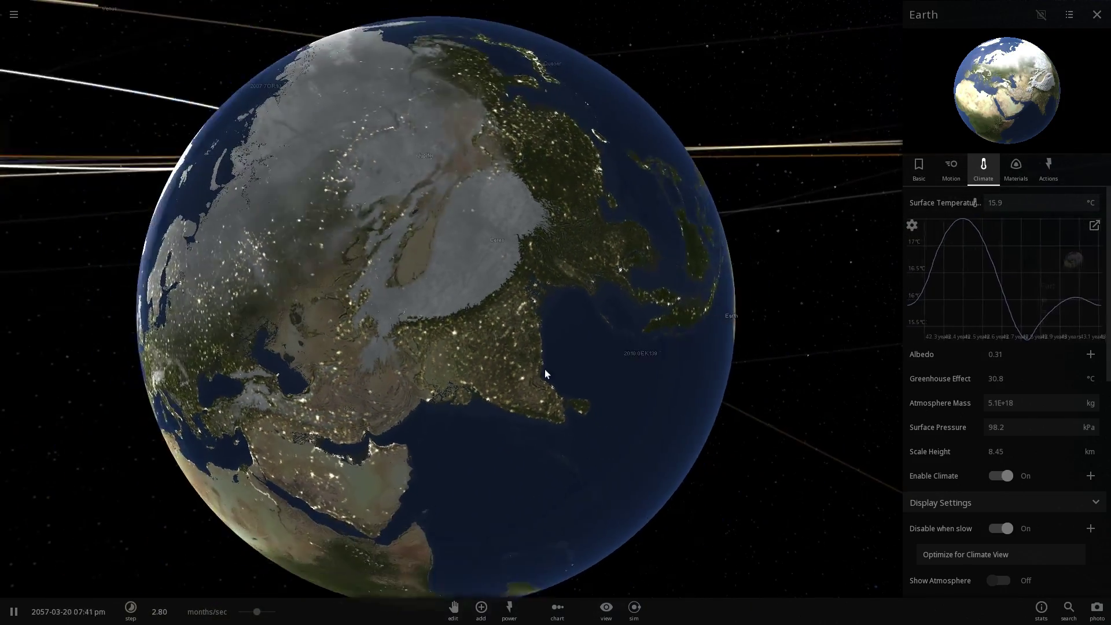
{"action": "left_click_drag", "start_coordinate": [545, 373], "coordinate": [563, 305]}
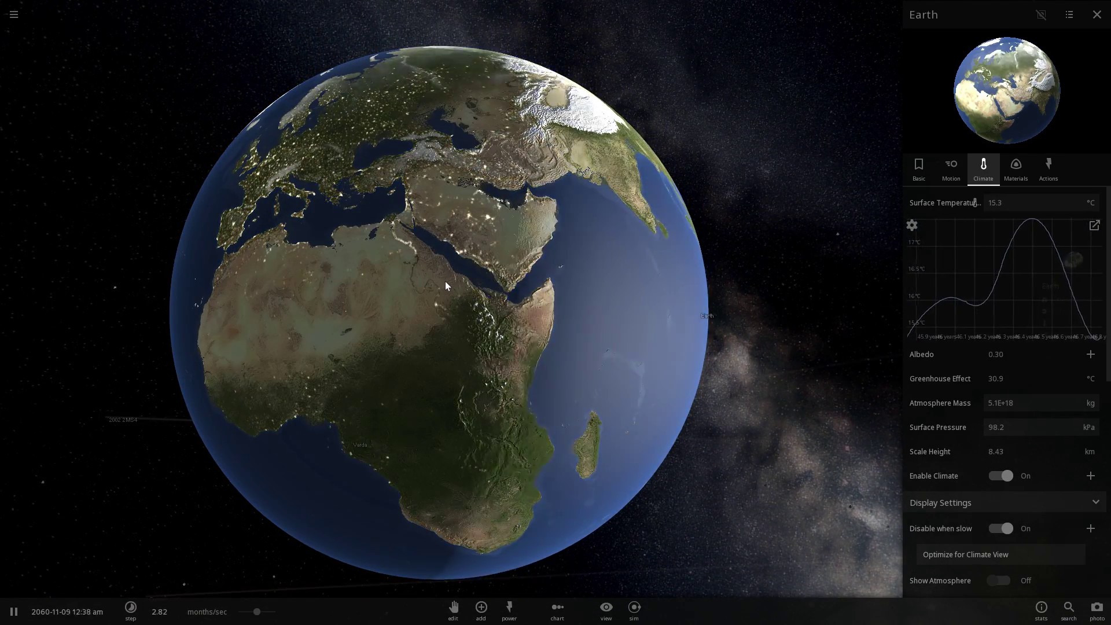
Zoom in close to Earth's surface over daylit North Africa and Arabia
{"action": "scroll", "coordinate": [444, 278], "scroll_direction": "up", "scroll_amount": 4}
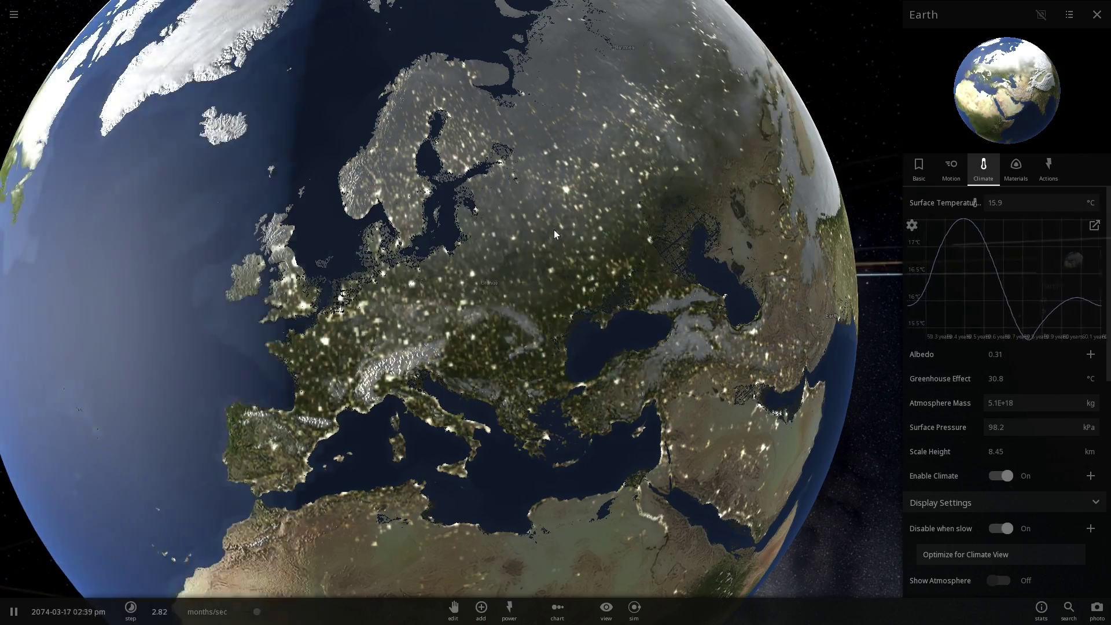
Zoom out to the full globe and lower Earth's obliquity to 2.83°
{"action": "left_click_drag", "start_coordinate": [554, 230], "coordinate": [550, 317]}
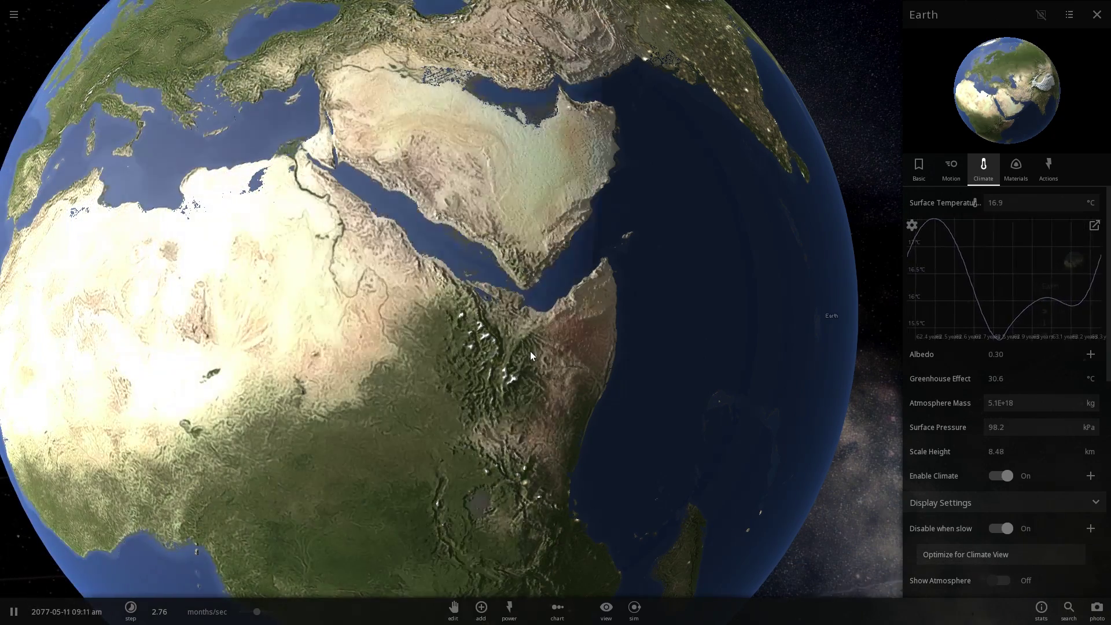
{"action": "scroll", "coordinate": [530, 352], "scroll_direction": "down", "scroll_amount": 5}
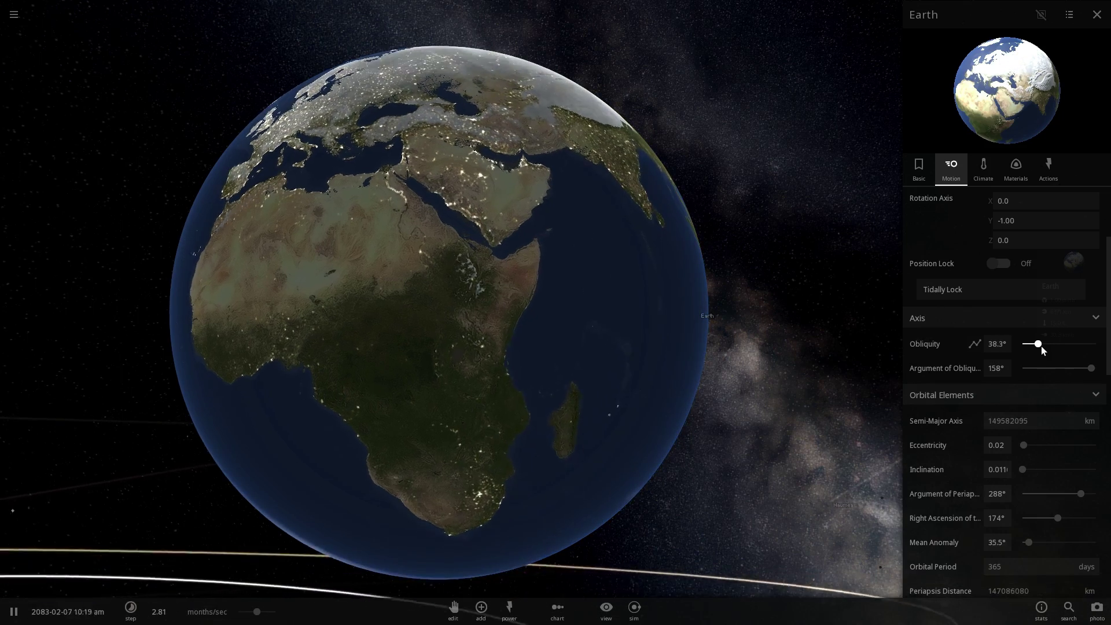
{"action": "left_click_drag", "start_coordinate": [1041, 346], "coordinate": [1027, 346]}
Pop the Climate tab's surface temperature chart into its own window with a 1000-year timespan
{"action": "left_click", "coordinate": [984, 172]}
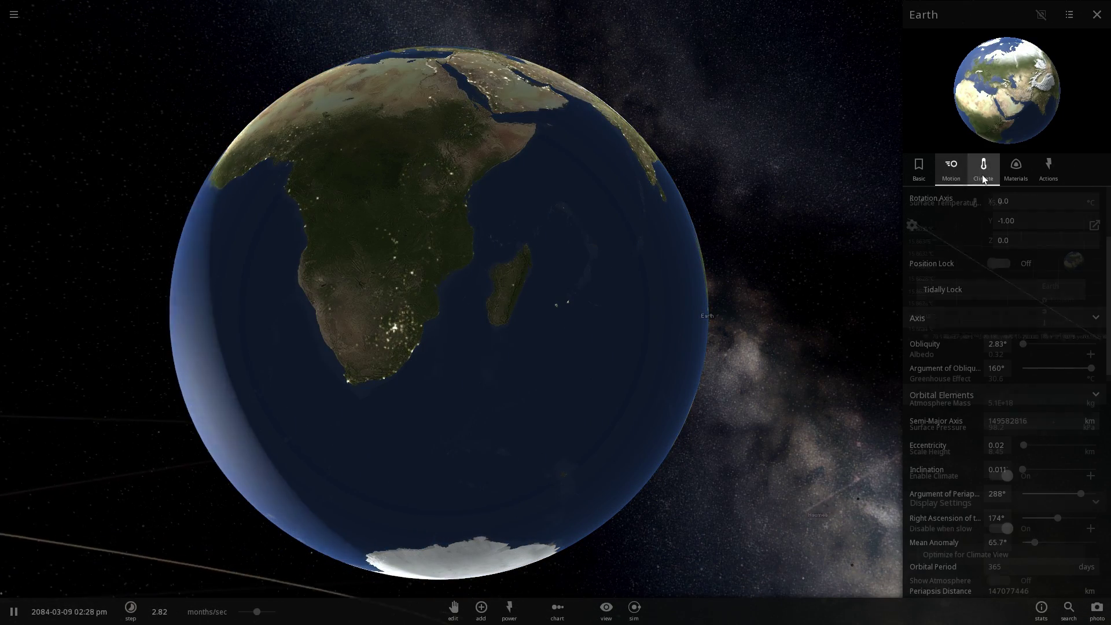
{"action": "left_click", "coordinate": [1094, 226]}
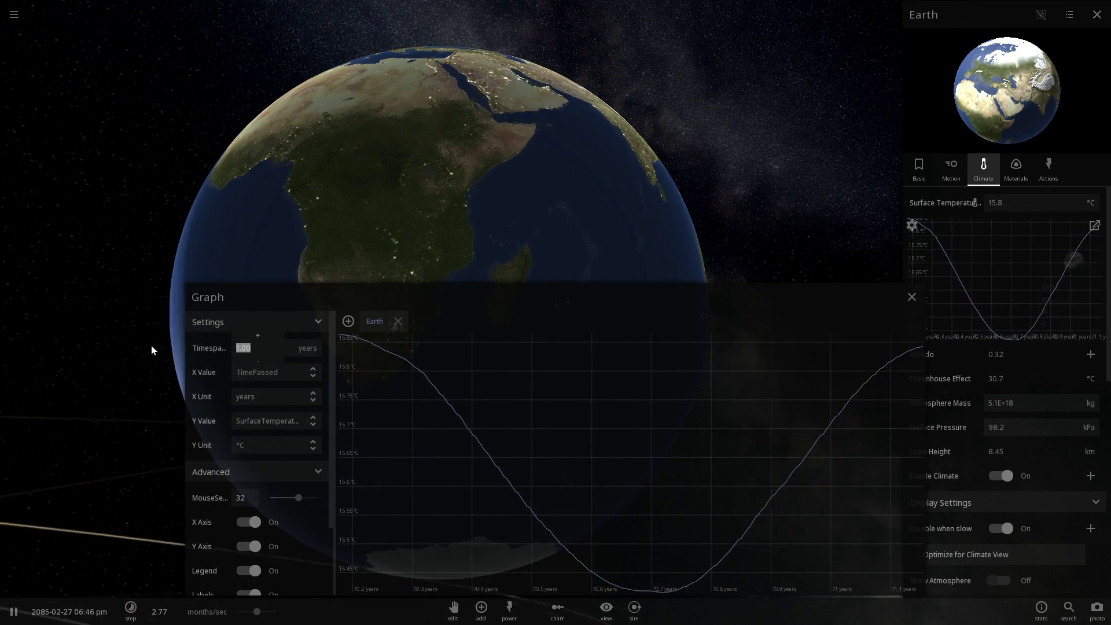
{"action": "type", "text": "1000"}
{"action": "key", "text": "Return"}
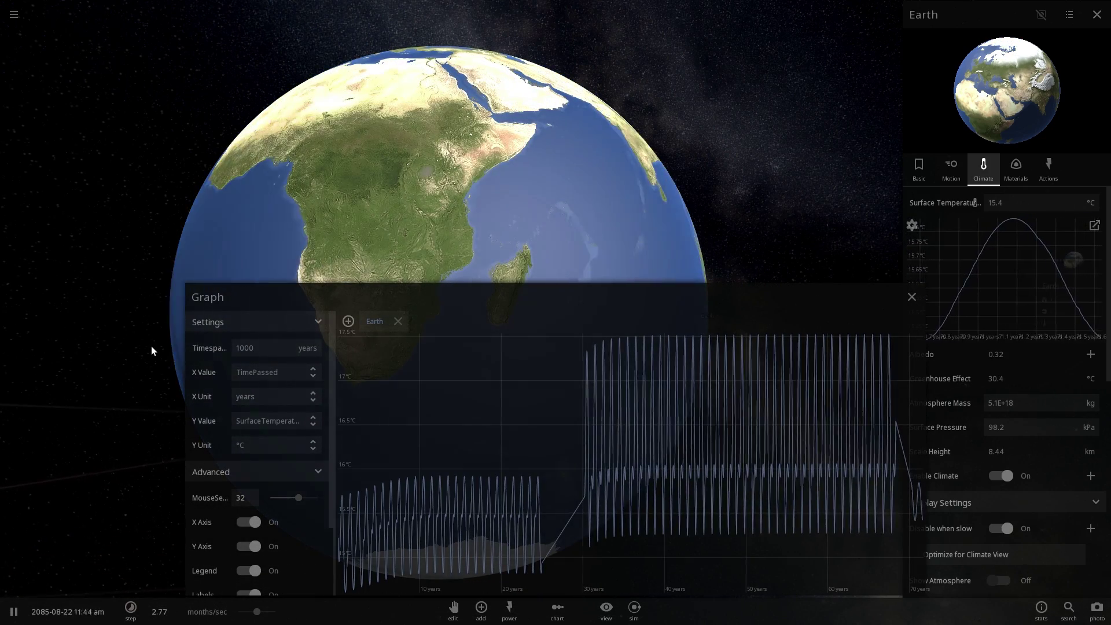
{"action": "left_click_drag", "start_coordinate": [442, 300], "coordinate": [353, 277]}
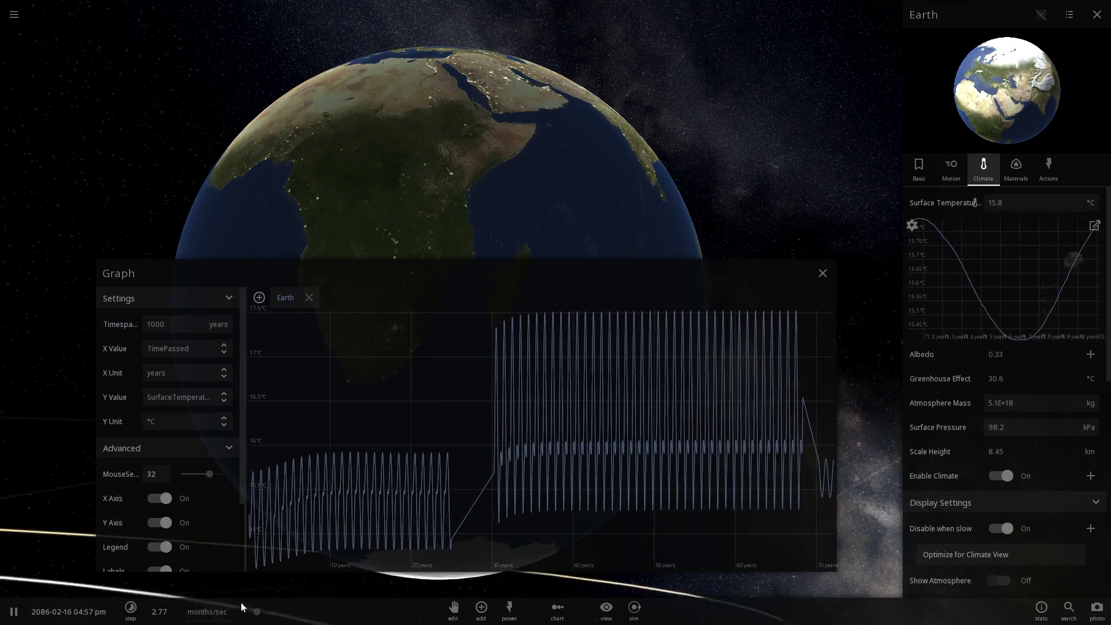
Speed up the simulation and reposition the view and graph window to watch the temperature response
{"action": "left_click_drag", "start_coordinate": [257, 611], "coordinate": [258, 608]}
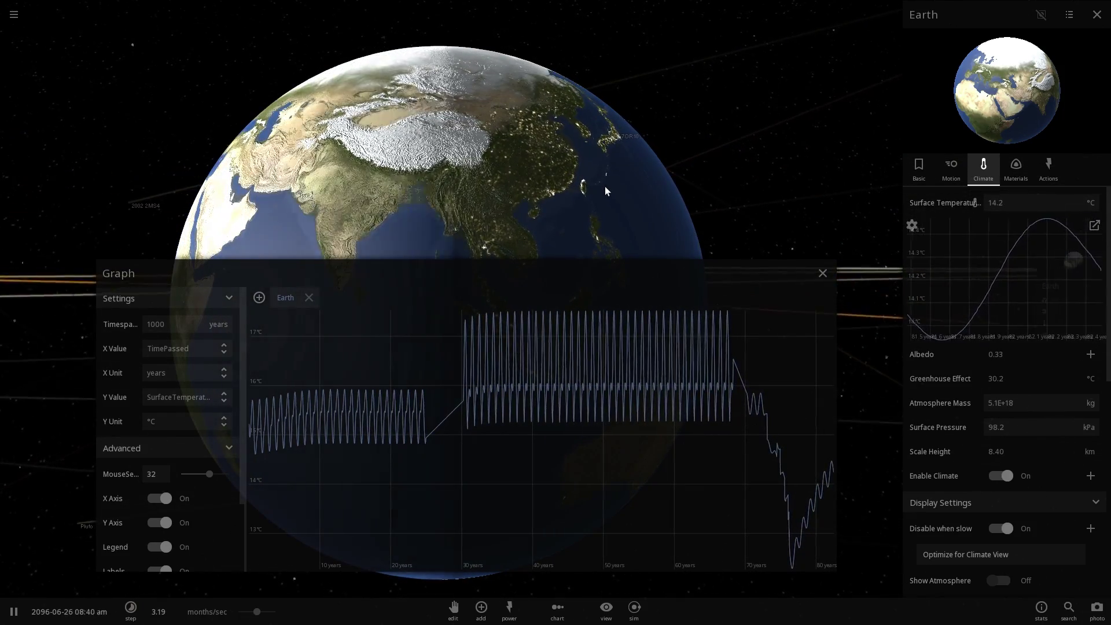
{"action": "left_click_drag", "start_coordinate": [605, 187], "coordinate": [508, 180]}
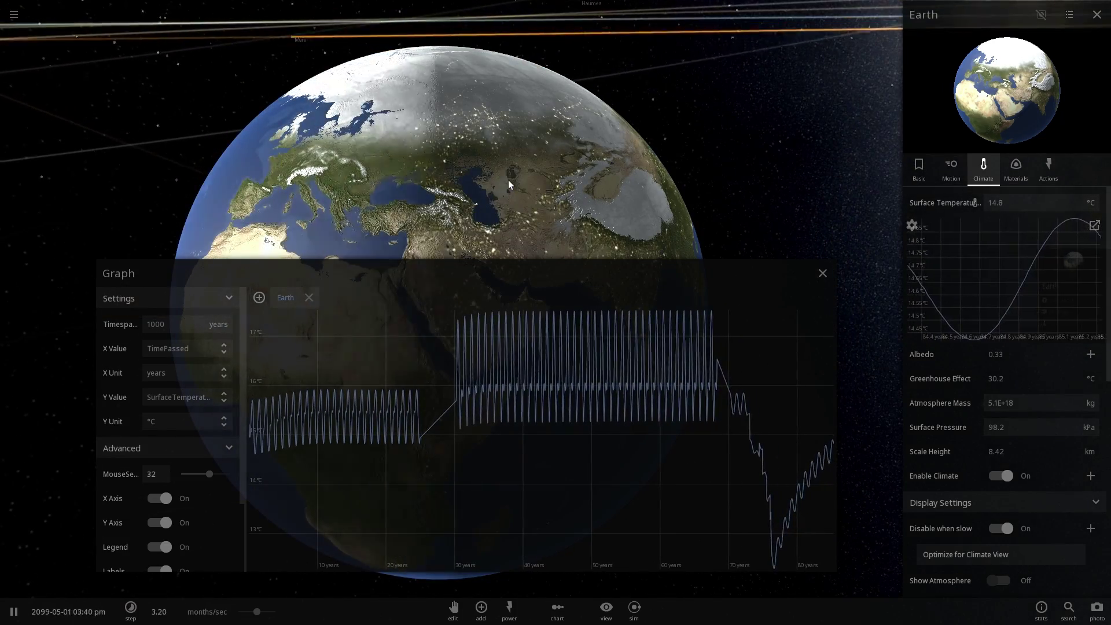
{"action": "scroll", "coordinate": [507, 184], "scroll_direction": "down", "scroll_amount": 3}
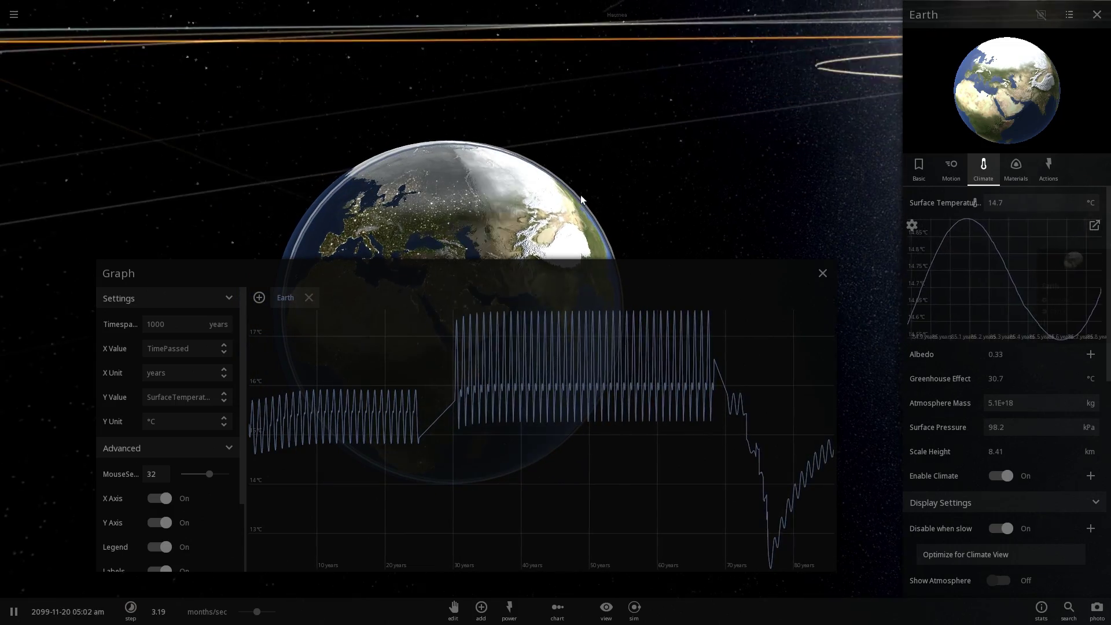
{"action": "scroll", "coordinate": [581, 198], "scroll_direction": "down", "scroll_amount": 5}
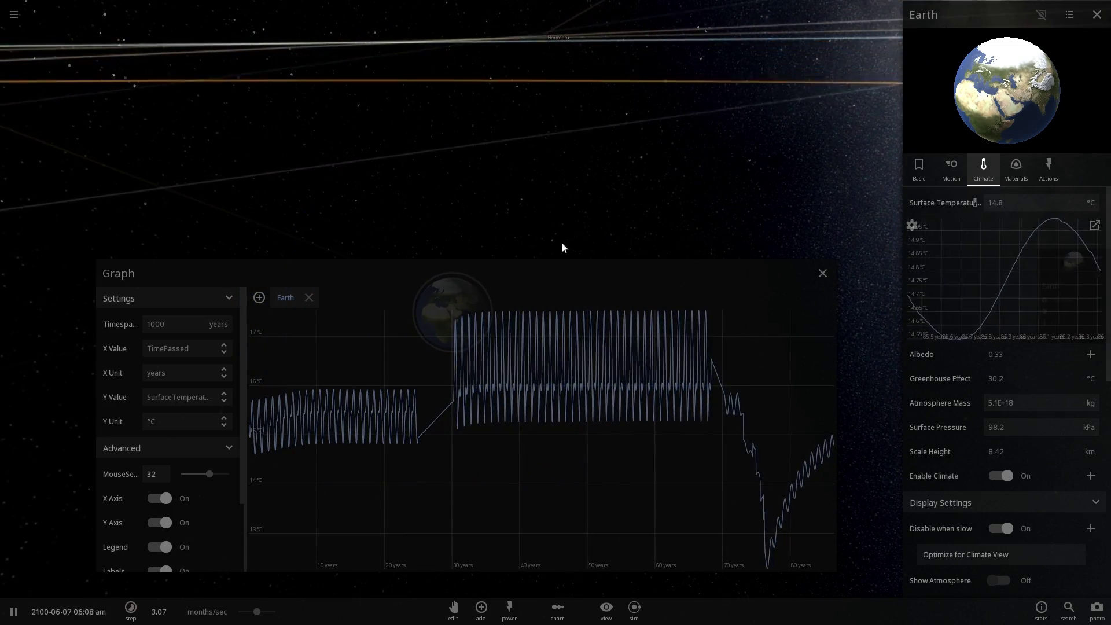
{"action": "left_click_drag", "start_coordinate": [555, 267], "coordinate": [530, 341]}
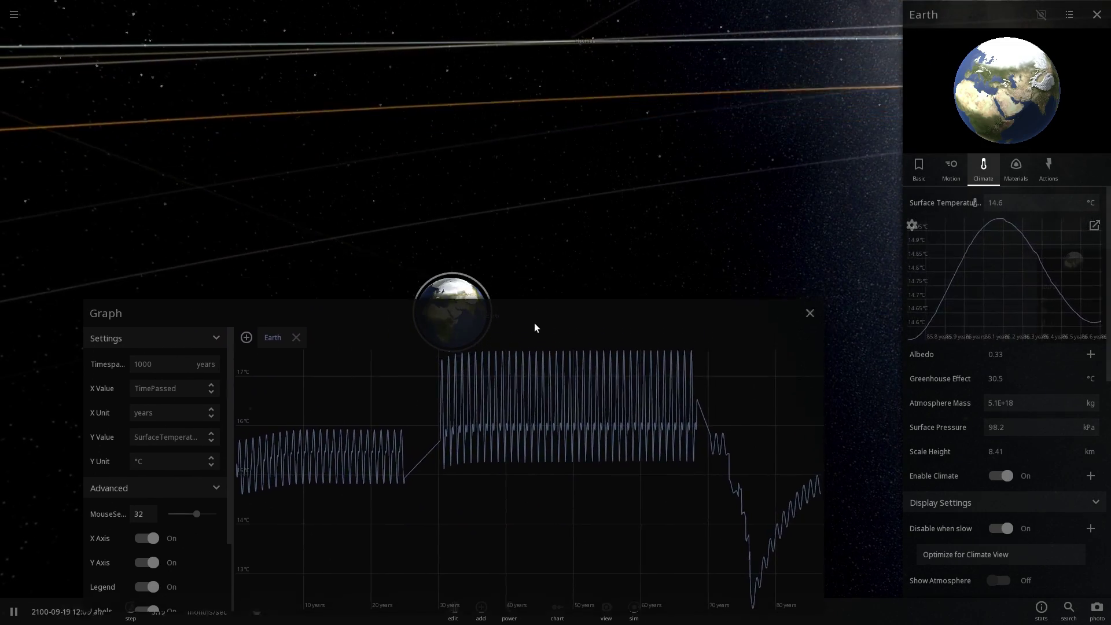
{"action": "scroll", "coordinate": [540, 238], "scroll_direction": "down", "scroll_amount": 5}
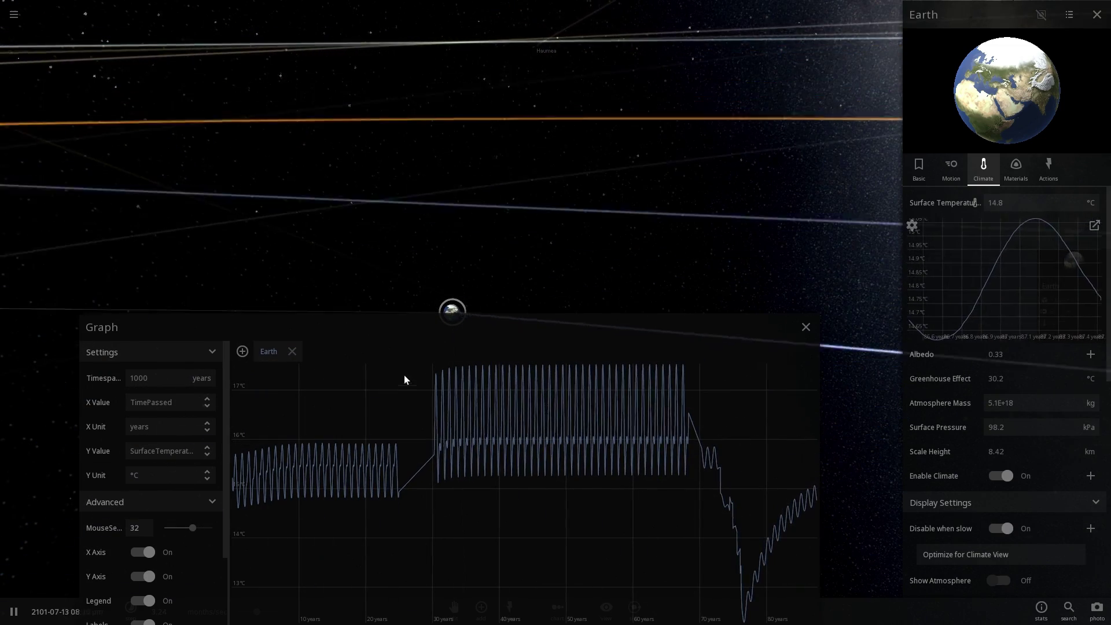
Close the temperature graph and slow the simulation to days per second
{"action": "left_click", "coordinate": [481, 607]}
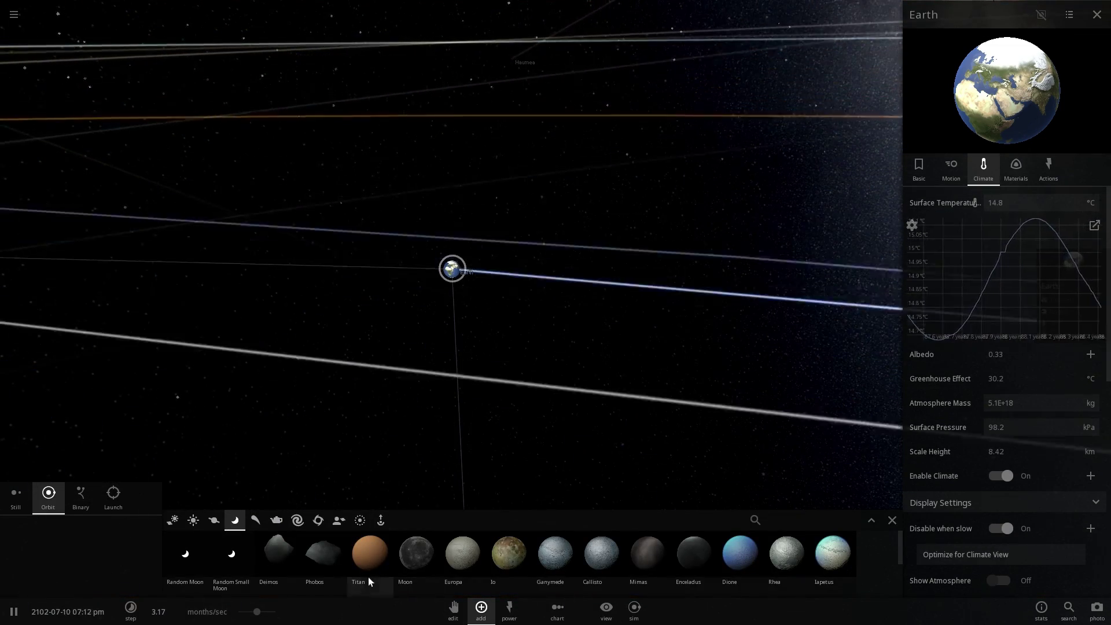
{"action": "left_click_drag", "start_coordinate": [245, 614], "coordinate": [245, 614]}
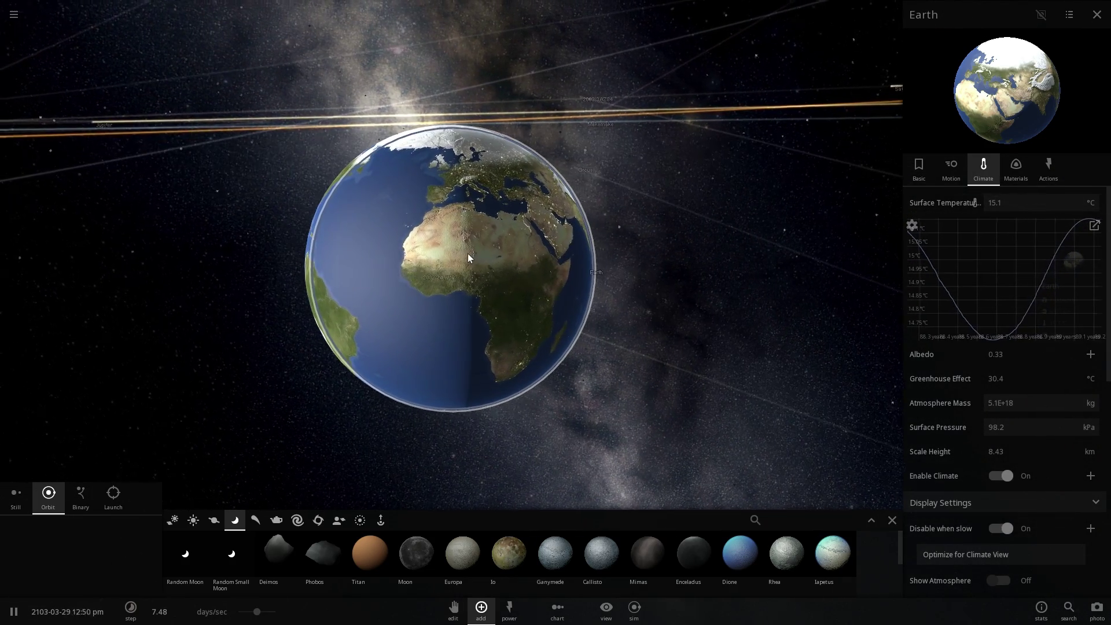
{"action": "scroll", "coordinate": [453, 252], "scroll_direction": "down", "scroll_amount": 5}
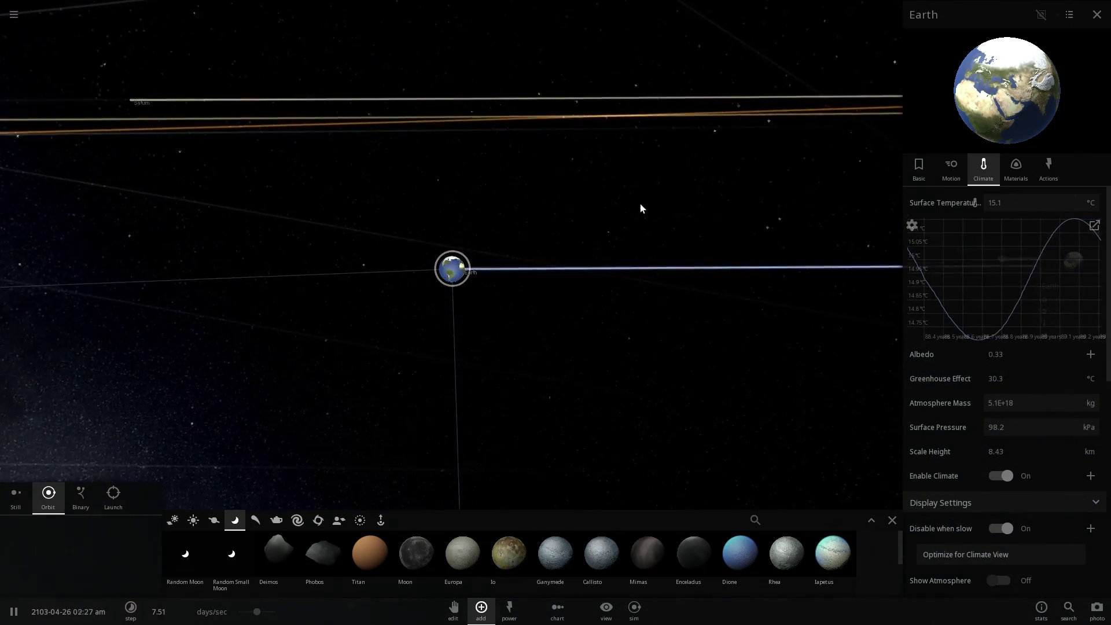
Pause the simulation and focus on Mars to show its properties
{"action": "left_click_drag", "start_coordinate": [641, 208], "coordinate": [879, 209]}
{"action": "key", "text": "space"}
{"action": "double_click", "coordinate": [547, 260]}
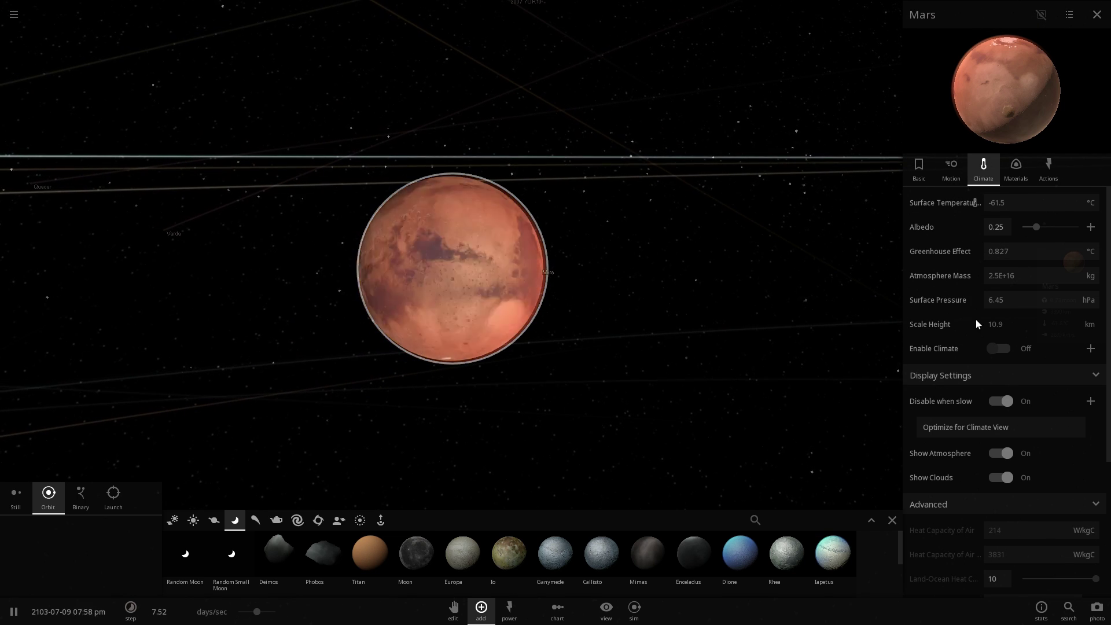
Show Mars's motion settings, then zoom out to the inner solar system
{"action": "scroll", "coordinate": [975, 319], "scroll_direction": "down", "scroll_amount": 3}
{"action": "left_click", "coordinate": [956, 181]}
{"action": "scroll", "coordinate": [983, 260], "scroll_direction": "down", "scroll_amount": 3}
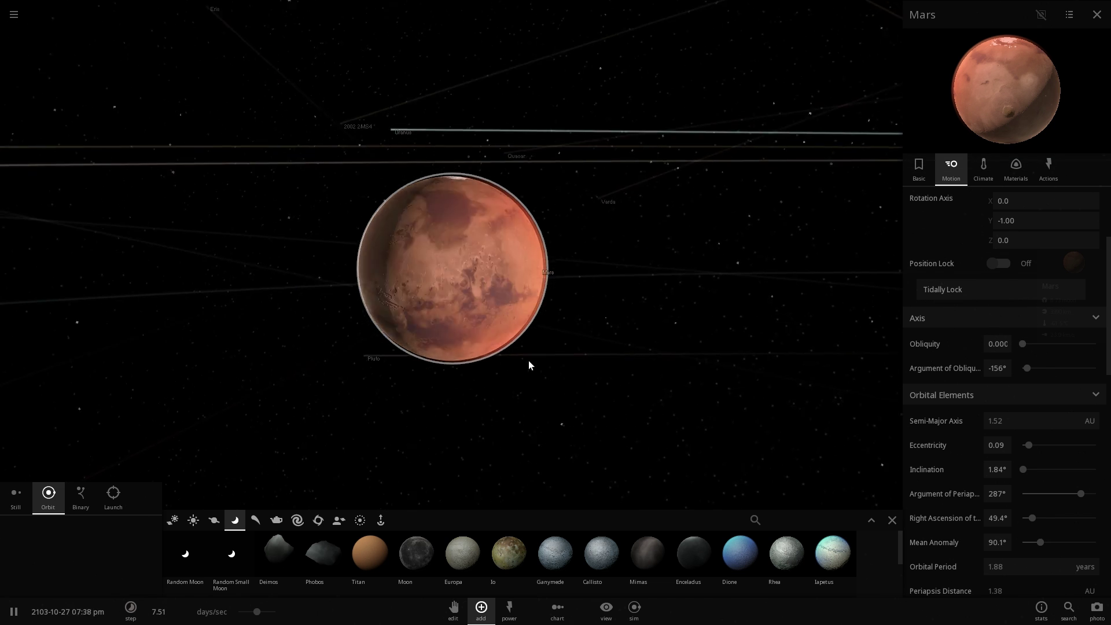
{"action": "scroll", "coordinate": [529, 353], "scroll_direction": "down", "scroll_amount": 3}
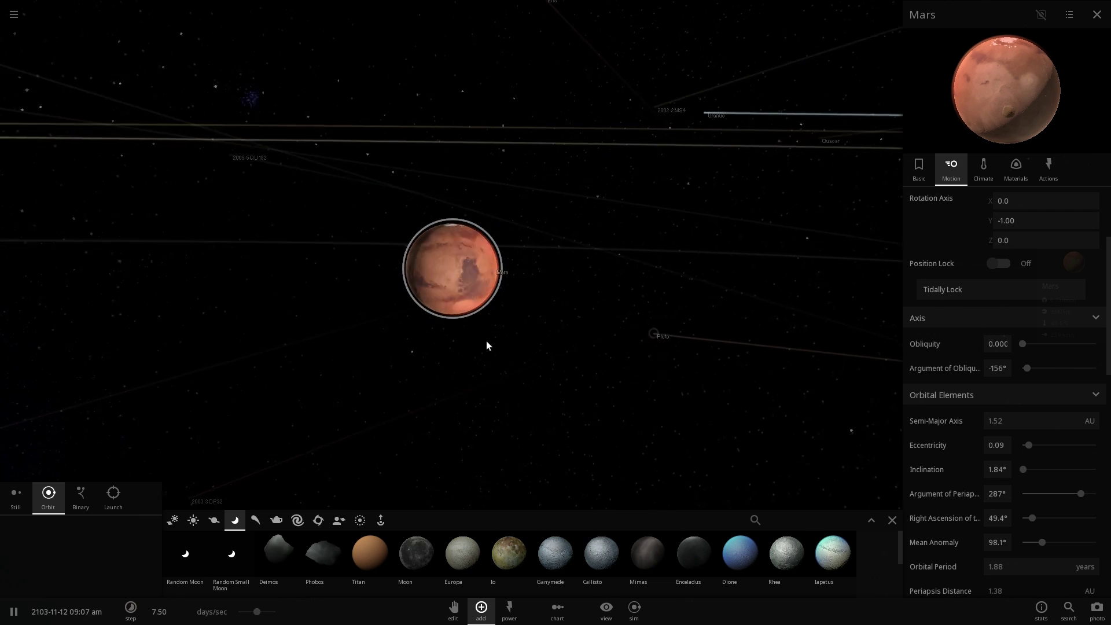
{"action": "scroll", "coordinate": [486, 346], "scroll_direction": "up", "scroll_amount": 5}
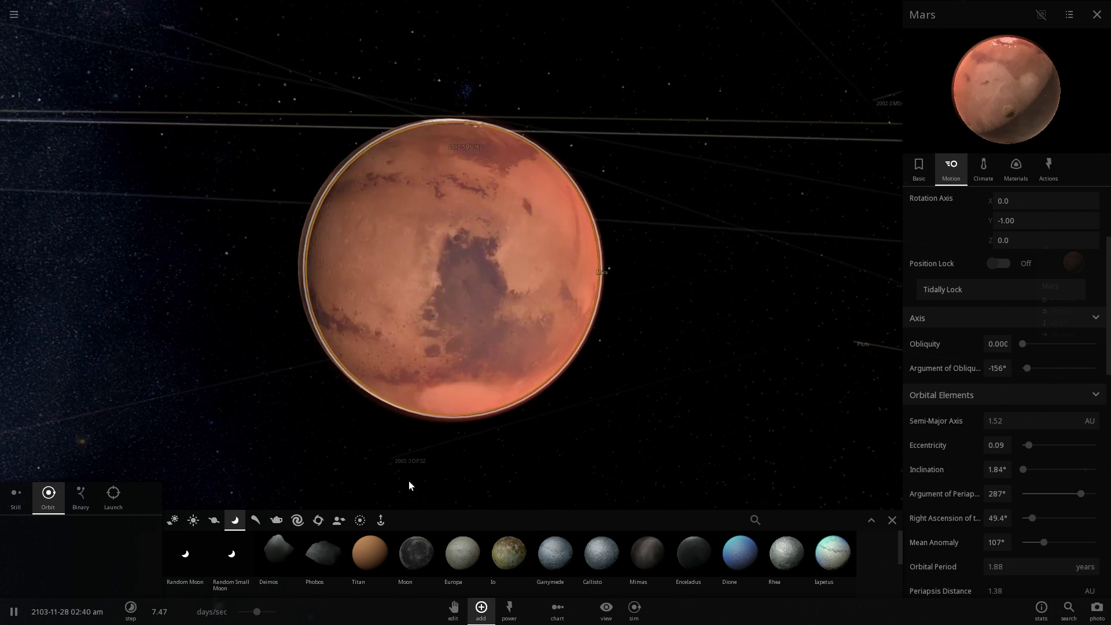
{"action": "scroll", "coordinate": [425, 414], "scroll_direction": "down", "scroll_amount": 3}
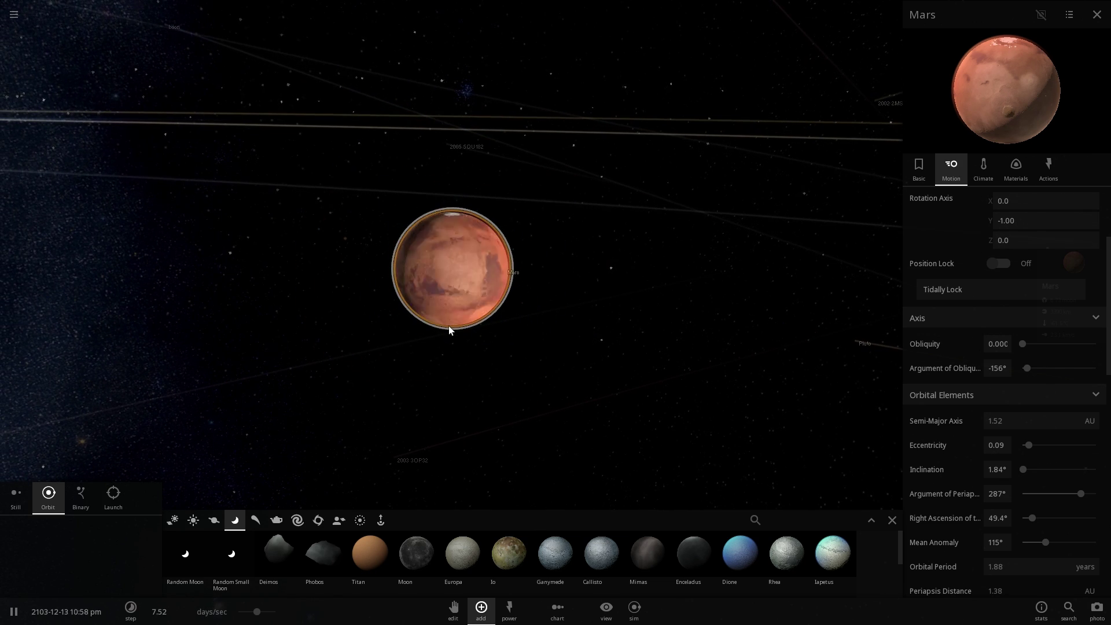
{"action": "scroll", "coordinate": [449, 325], "scroll_direction": "down", "scroll_amount": 5}
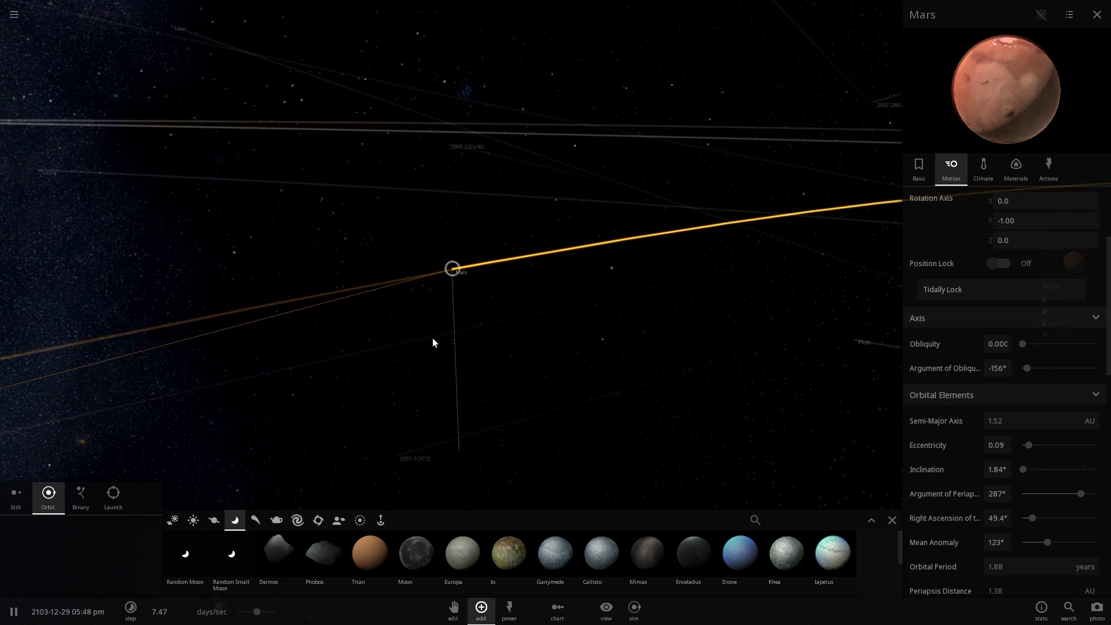
{"action": "scroll", "coordinate": [434, 339], "scroll_direction": "down", "scroll_amount": 5}
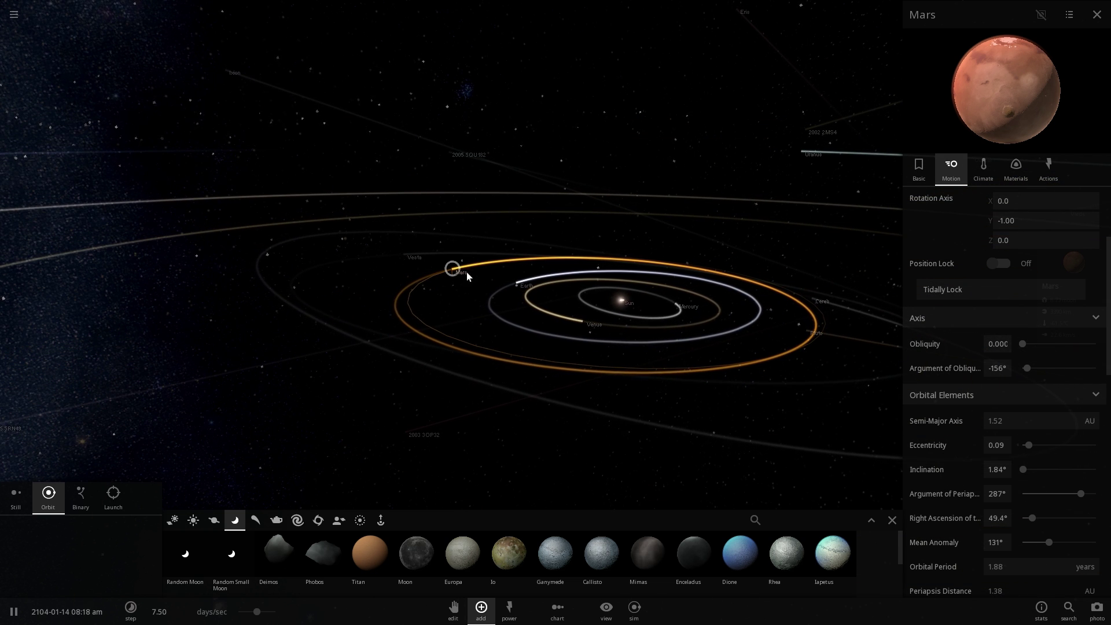
Zoom in on Mercury and orbit it to see its terminator, then zoom back out
{"action": "left_click", "coordinate": [511, 286]}
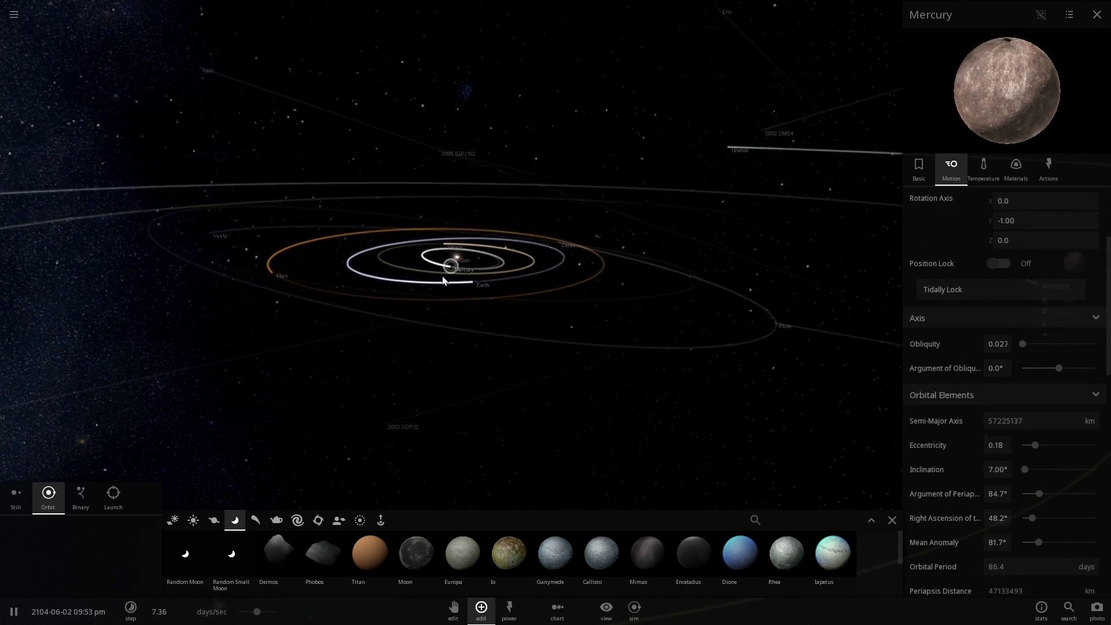
{"action": "scroll", "coordinate": [444, 278], "scroll_direction": "up", "scroll_amount": 5}
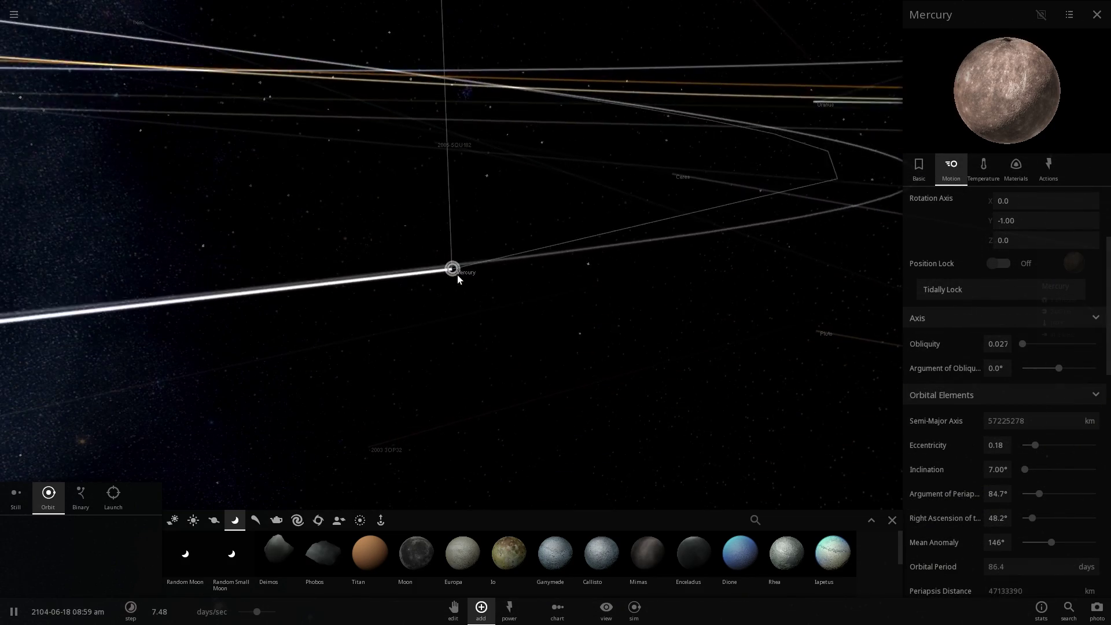
{"action": "scroll", "coordinate": [457, 276], "scroll_direction": "up", "scroll_amount": 5}
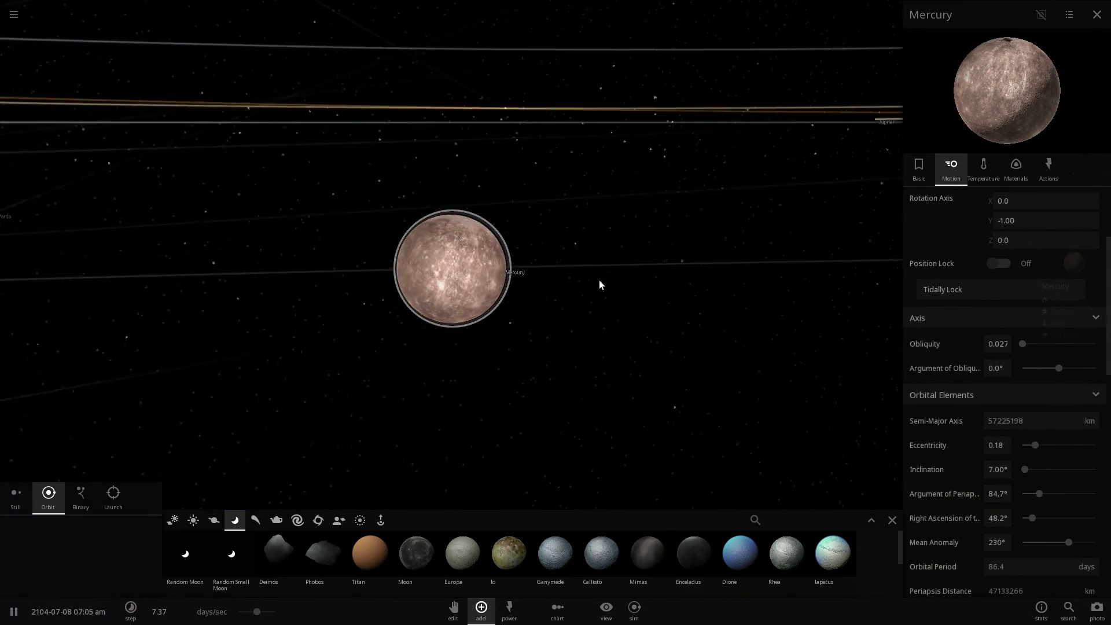
{"action": "left_click_drag", "start_coordinate": [599, 280], "coordinate": [697, 272]}
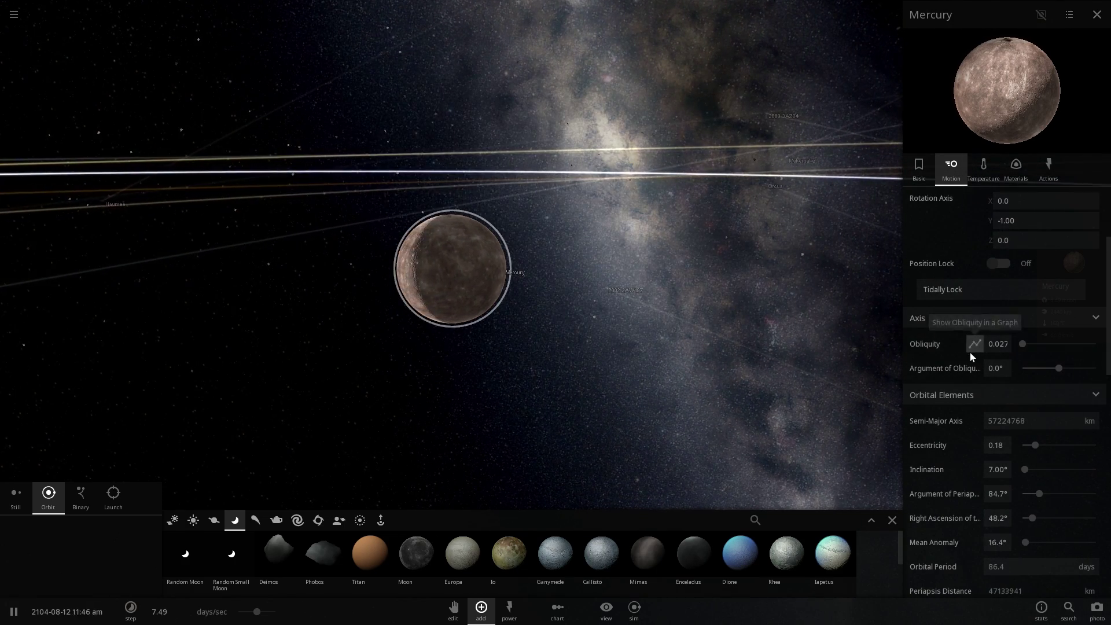
{"action": "scroll", "coordinate": [970, 352], "scroll_direction": "down", "scroll_amount": 2}
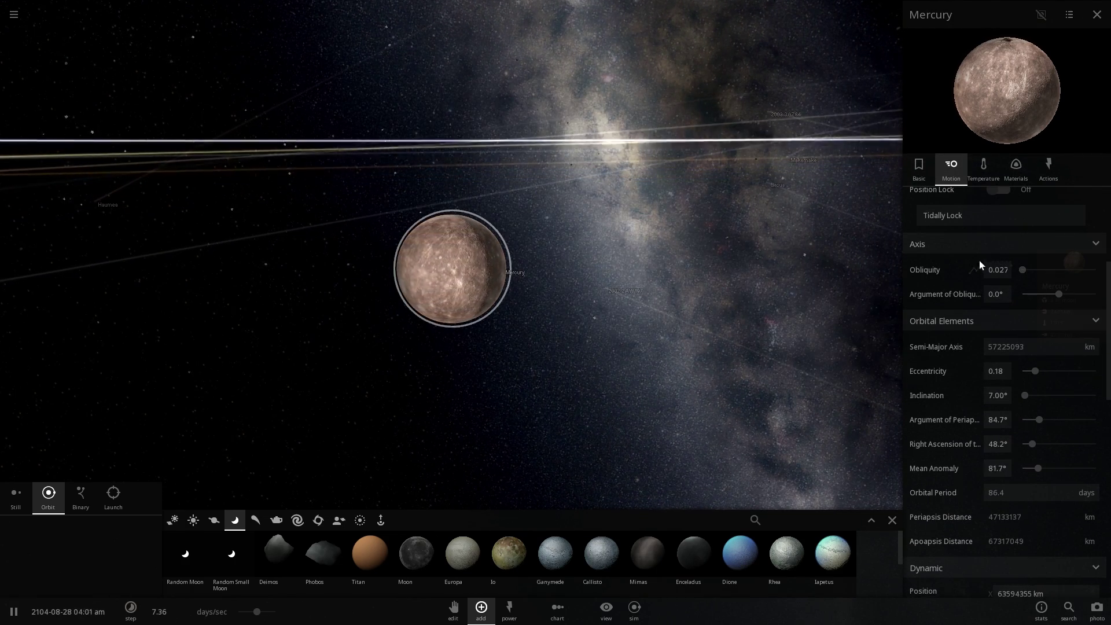
{"action": "scroll", "coordinate": [428, 331], "scroll_direction": "down", "scroll_amount": 5}
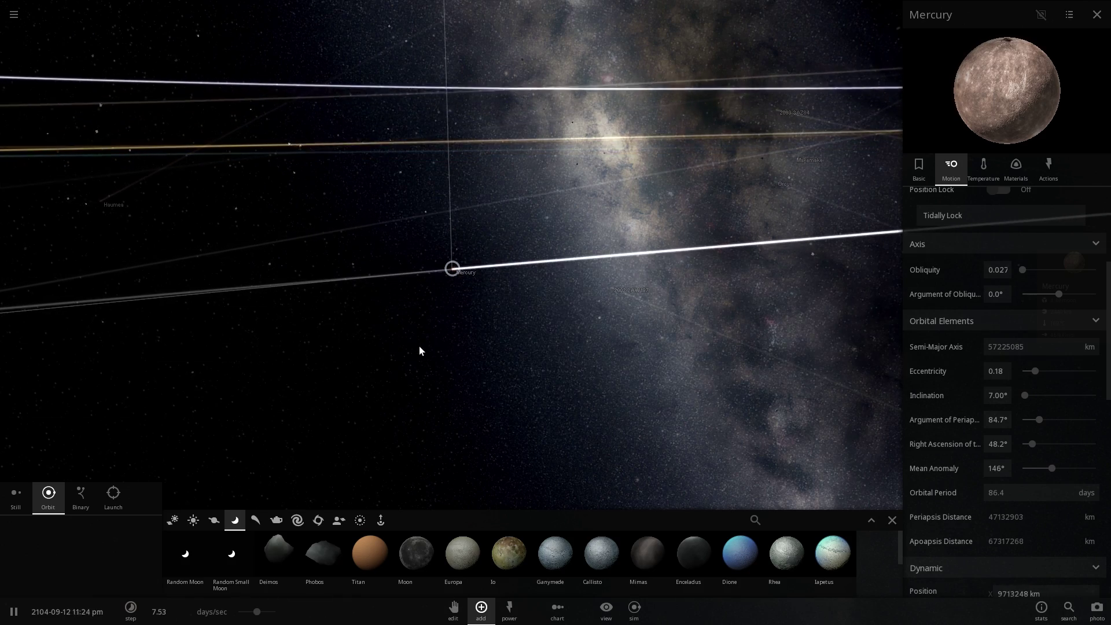
{"action": "scroll", "coordinate": [419, 348], "scroll_direction": "down", "scroll_amount": 3}
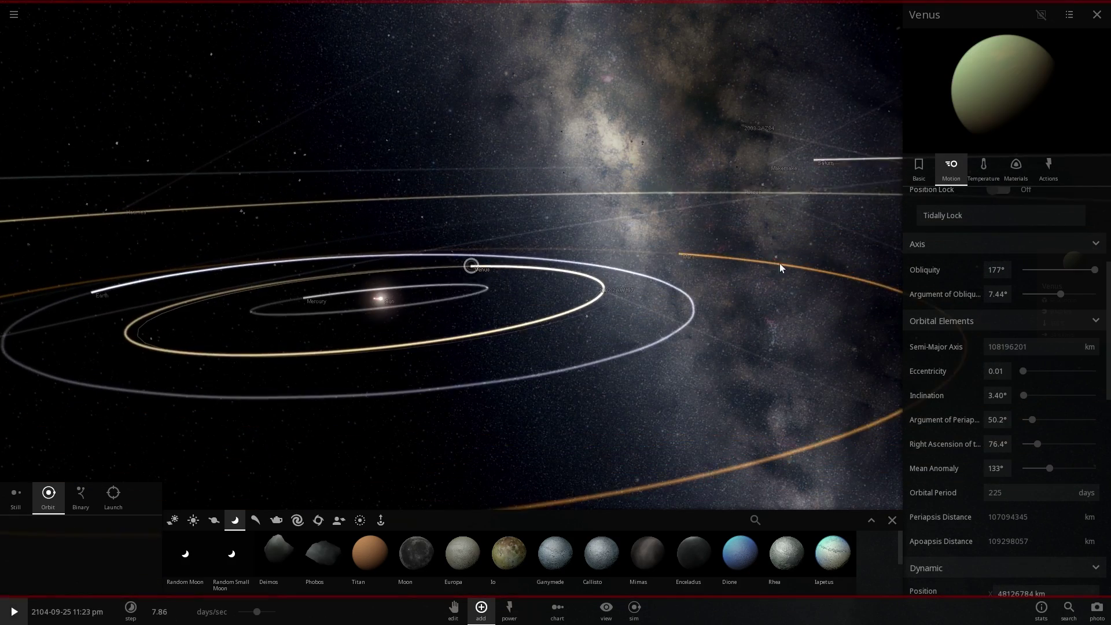
Resume the simulation and orbit Venus to view its night side and 177° obliquity
{"action": "key", "text": "space"}
{"action": "scroll", "coordinate": [444, 281], "scroll_direction": "up", "scroll_amount": 5}
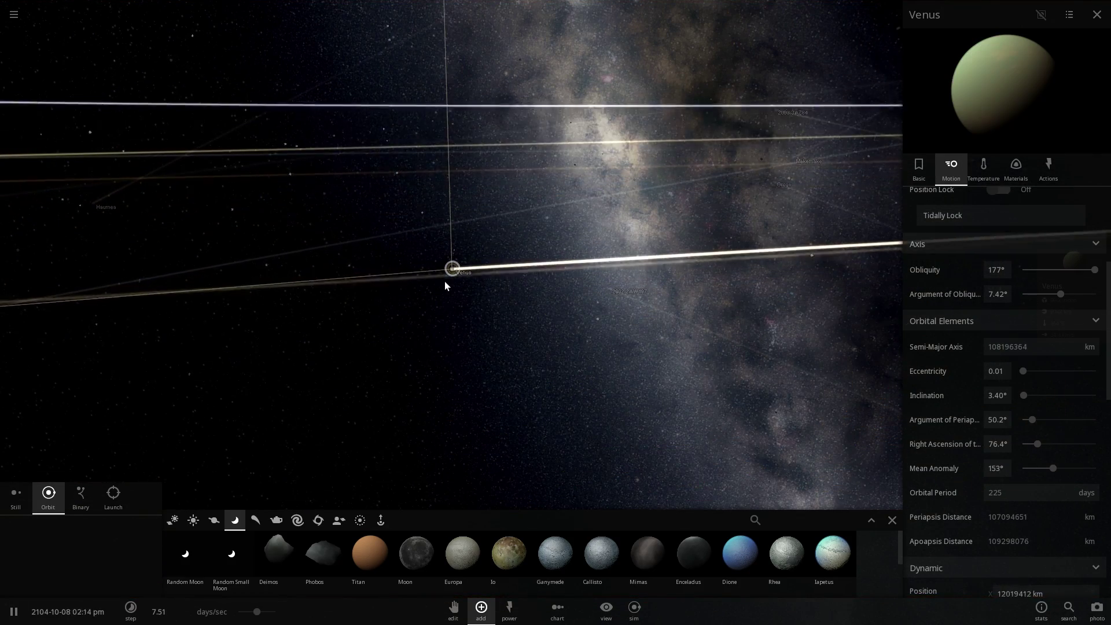
{"action": "scroll", "coordinate": [444, 281], "scroll_direction": "up", "scroll_amount": 5}
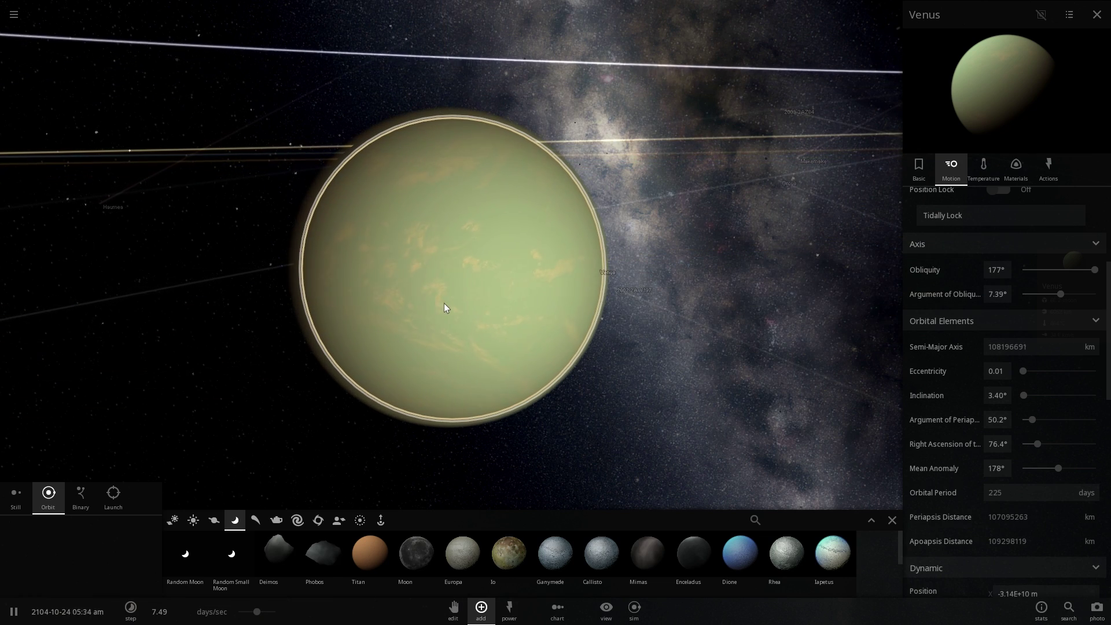
{"action": "left_click_drag", "start_coordinate": [443, 303], "coordinate": [665, 280]}
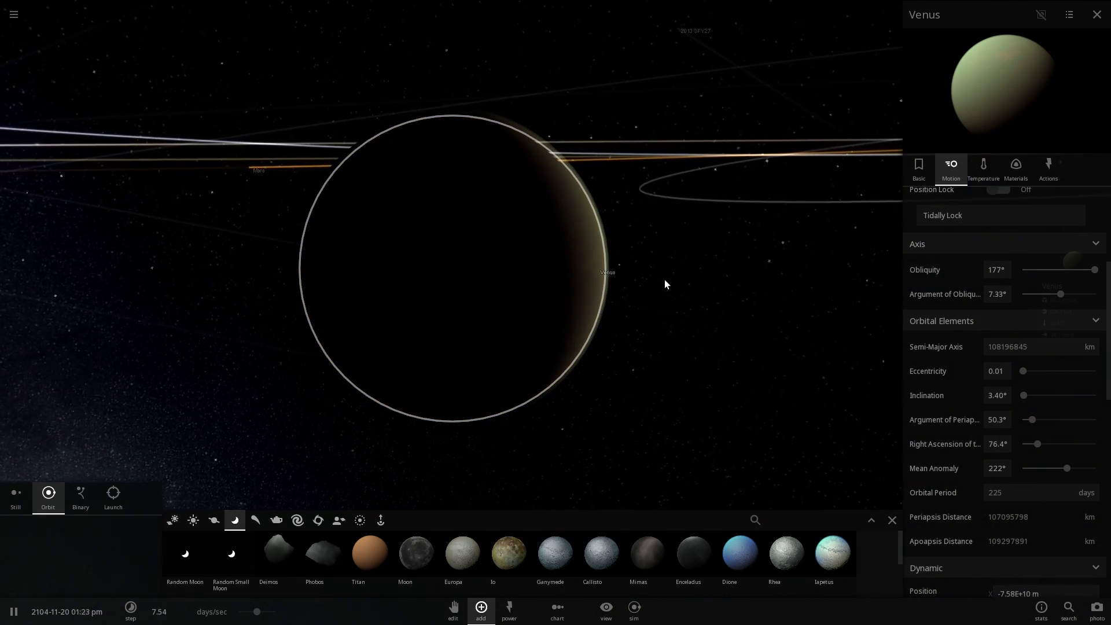
{"action": "scroll", "coordinate": [582, 306], "scroll_direction": "down", "scroll_amount": 3}
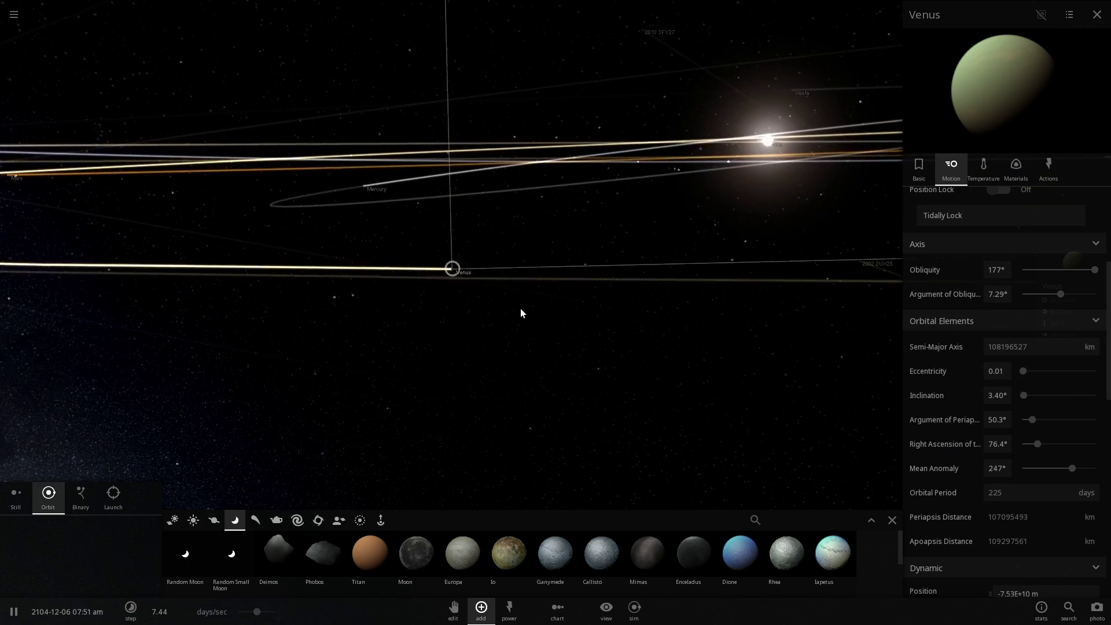
{"action": "scroll", "coordinate": [508, 314], "scroll_direction": "down", "scroll_amount": 5}
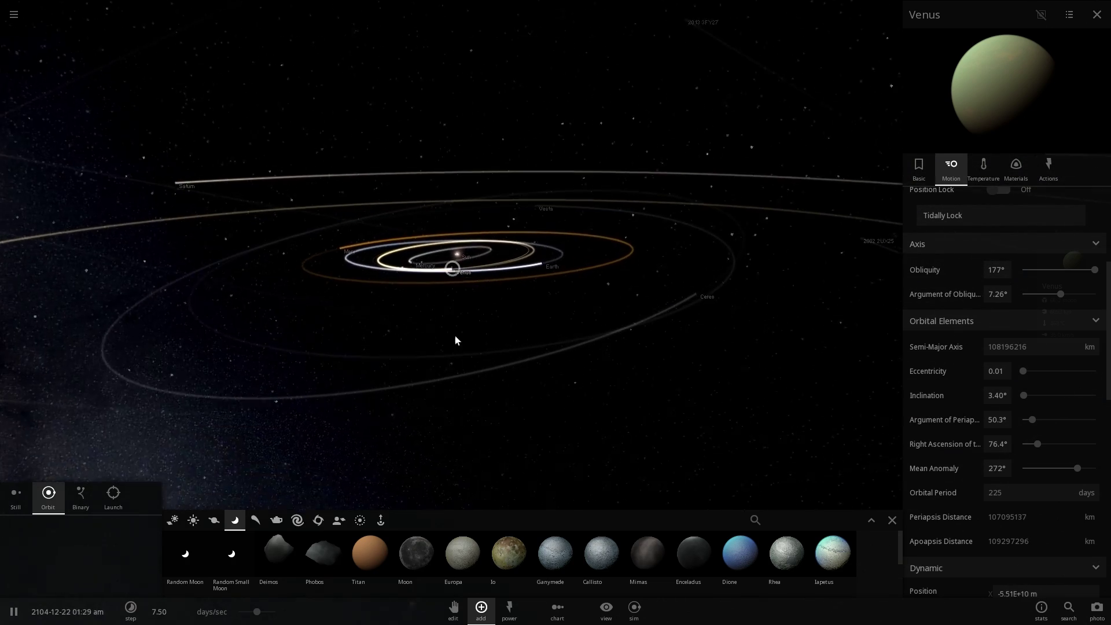
{"action": "scroll", "coordinate": [454, 340], "scroll_direction": "down", "scroll_amount": 5}
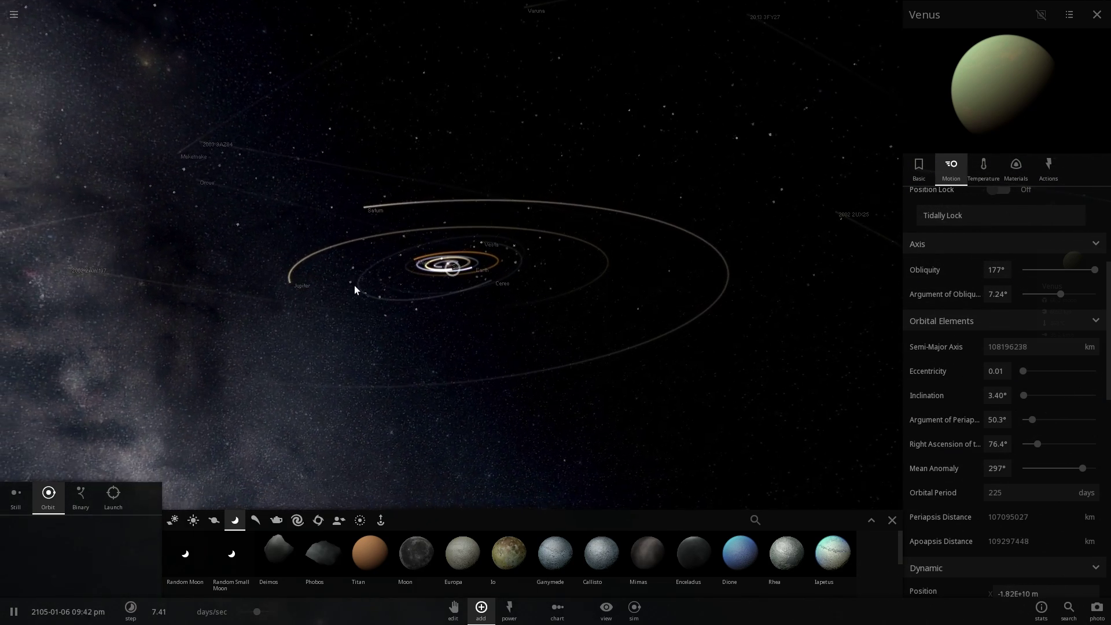
Focus on Uranus, pause the simulation, and set its obliquity to 82.2°
{"action": "double_click", "coordinate": [362, 359]}
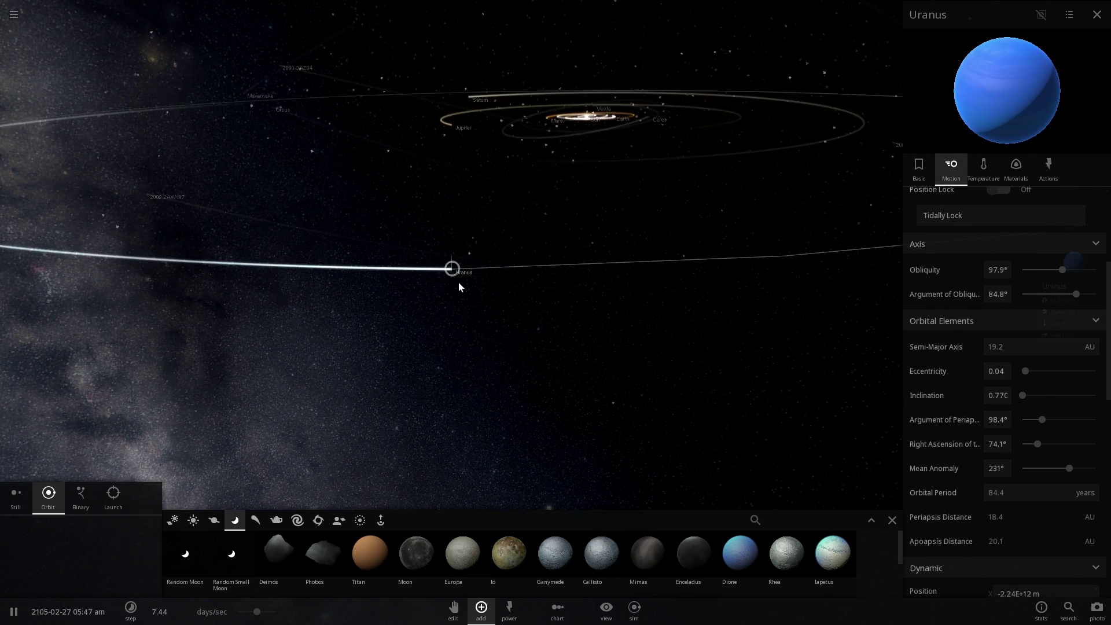
{"action": "scroll", "coordinate": [457, 286], "scroll_direction": "up", "scroll_amount": 3}
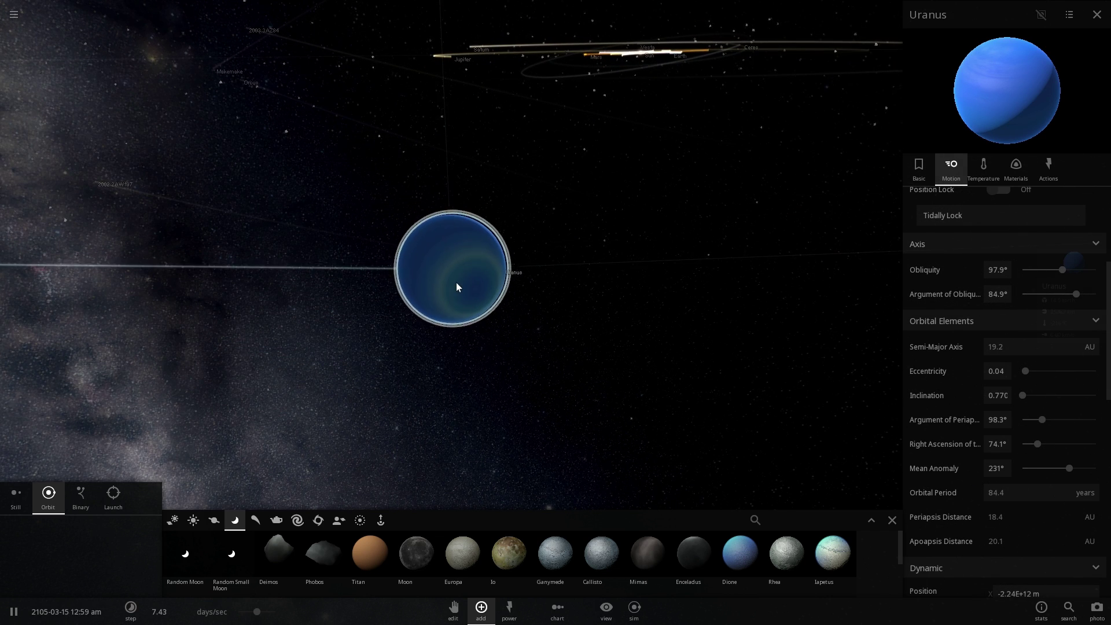
{"action": "scroll", "coordinate": [485, 289], "scroll_direction": "up", "scroll_amount": 2}
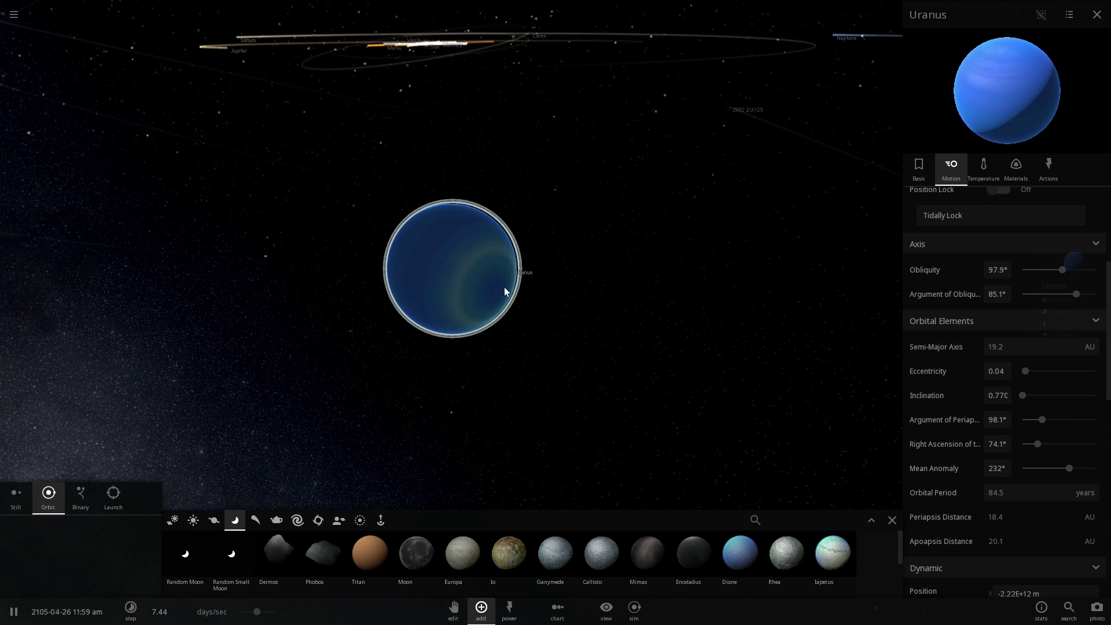
{"action": "key", "text": "space"}
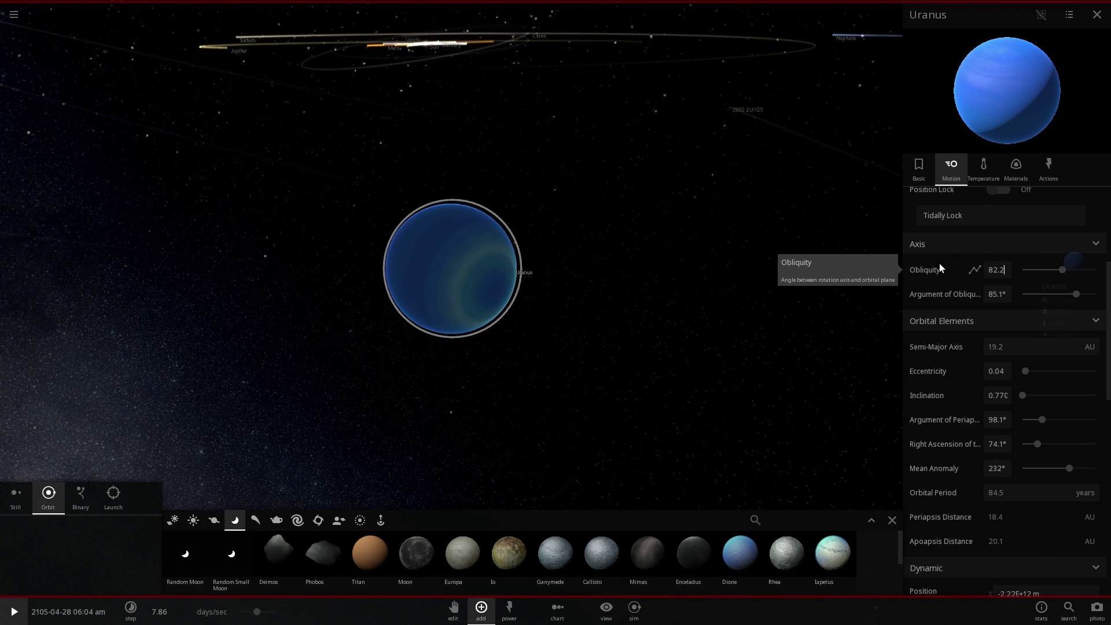
{"action": "key", "text": "Return"}
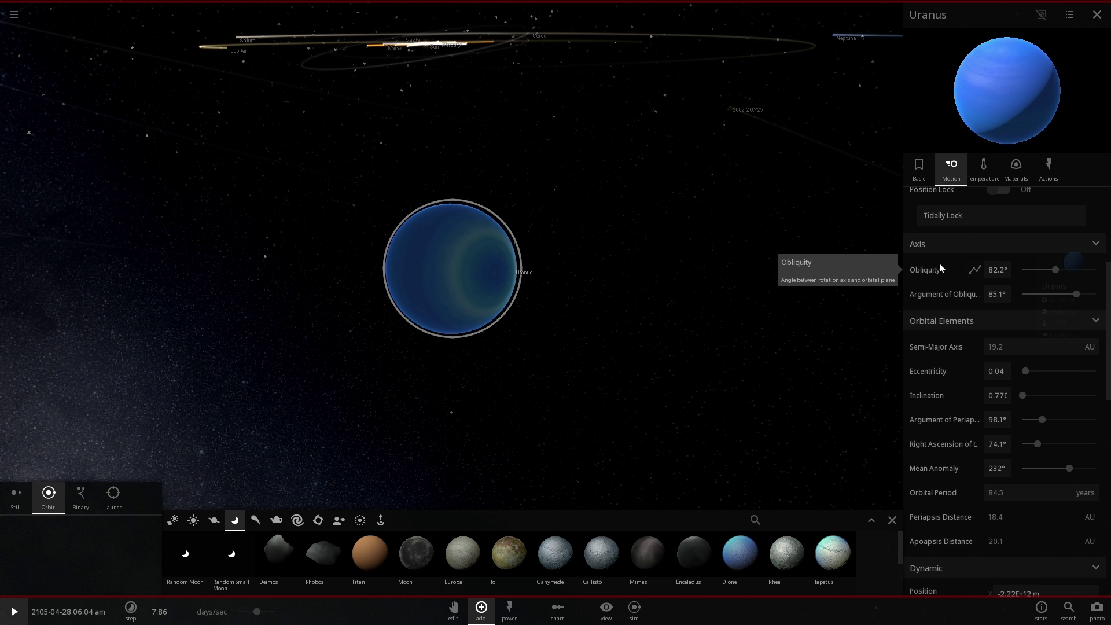
Zoom out and orbit overhead to view the inner solar system
{"action": "scroll", "coordinate": [508, 314], "scroll_direction": "up", "scroll_amount": 2}
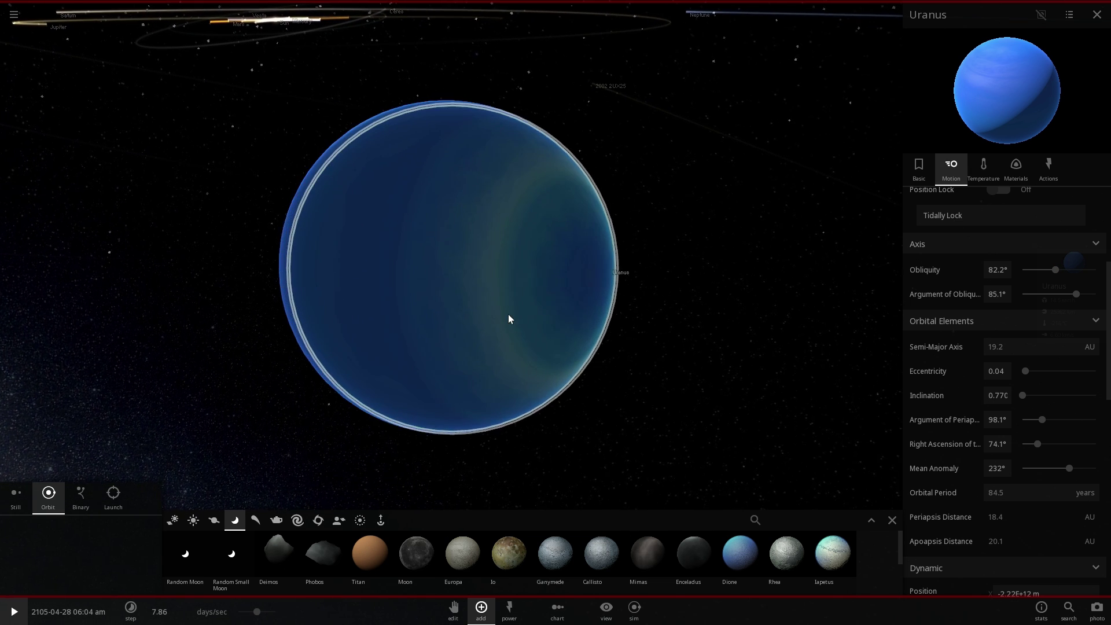
{"action": "scroll", "coordinate": [508, 314], "scroll_direction": "down", "scroll_amount": 3}
{"action": "scroll", "coordinate": [504, 302], "scroll_direction": "down", "scroll_amount": 3}
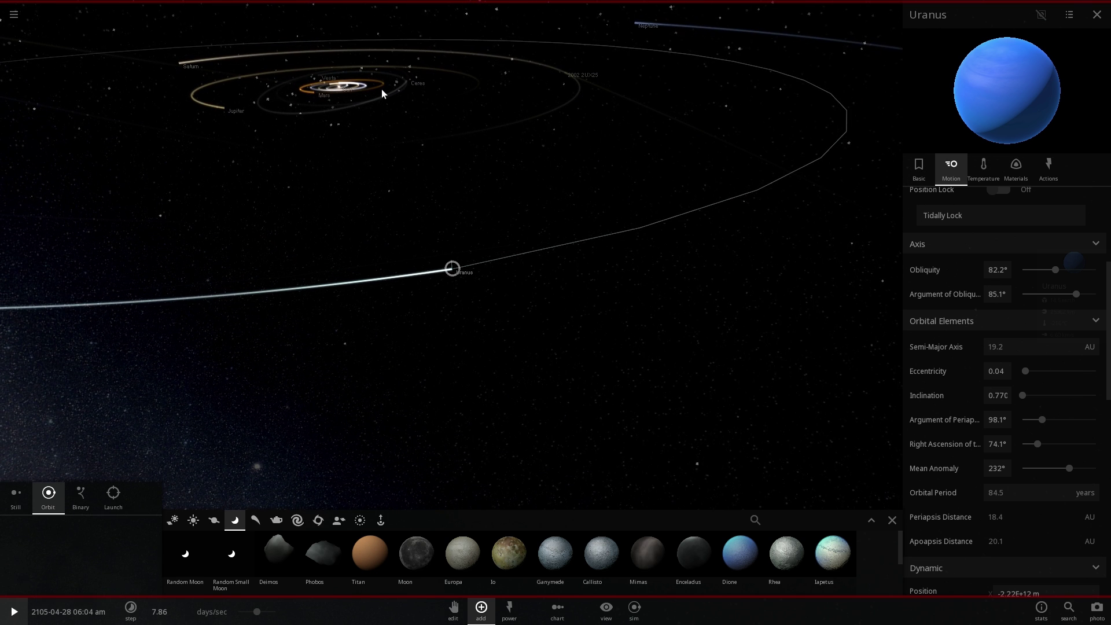
{"action": "scroll", "coordinate": [454, 271], "scroll_direction": "up", "scroll_amount": 3}
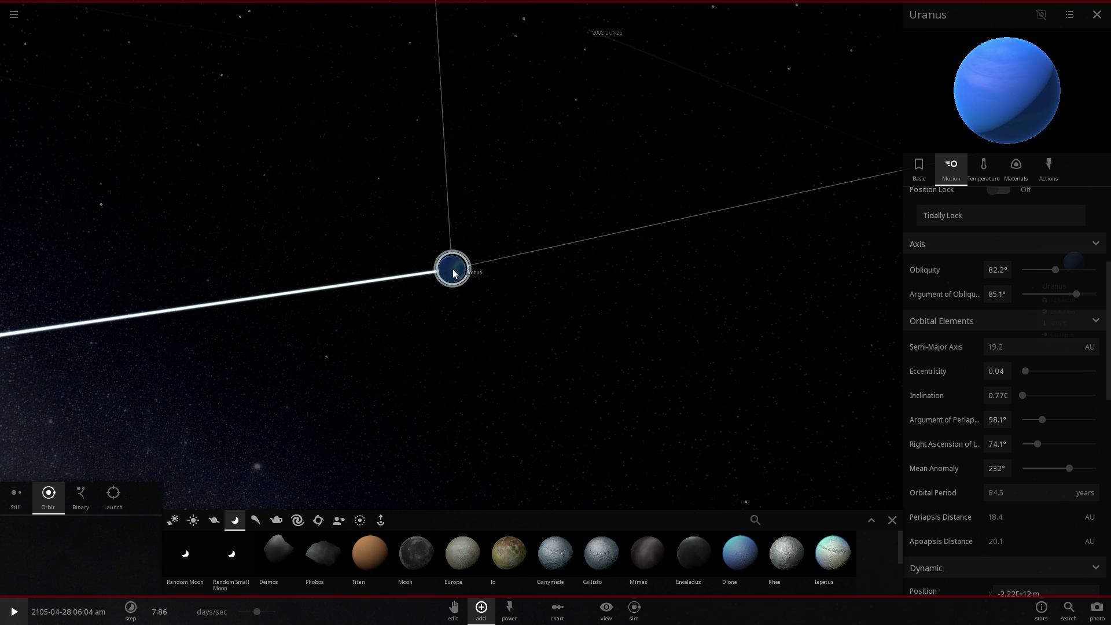
{"action": "scroll", "coordinate": [453, 269], "scroll_direction": "up", "scroll_amount": 5}
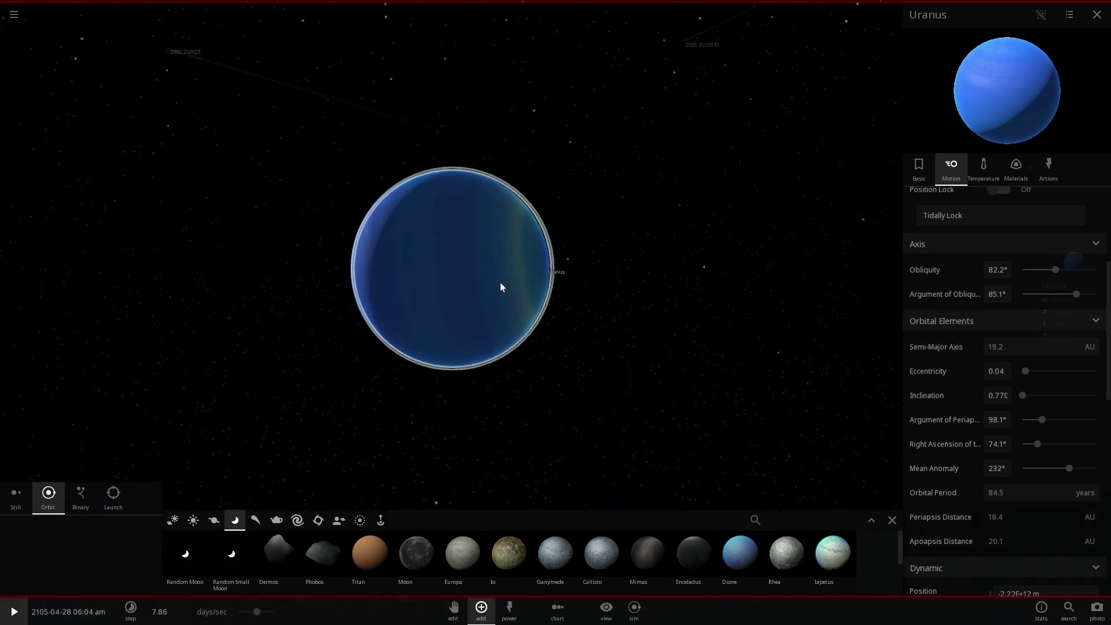
{"action": "scroll", "coordinate": [455, 276], "scroll_direction": "up", "scroll_amount": 3}
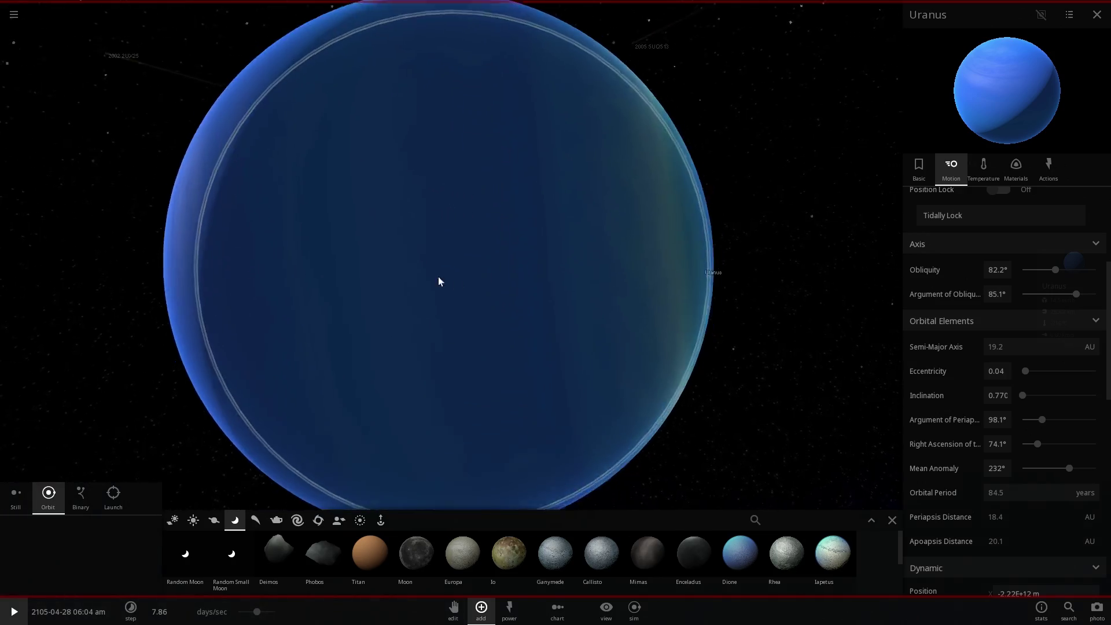
{"action": "scroll", "coordinate": [524, 279], "scroll_direction": "down", "scroll_amount": 3}
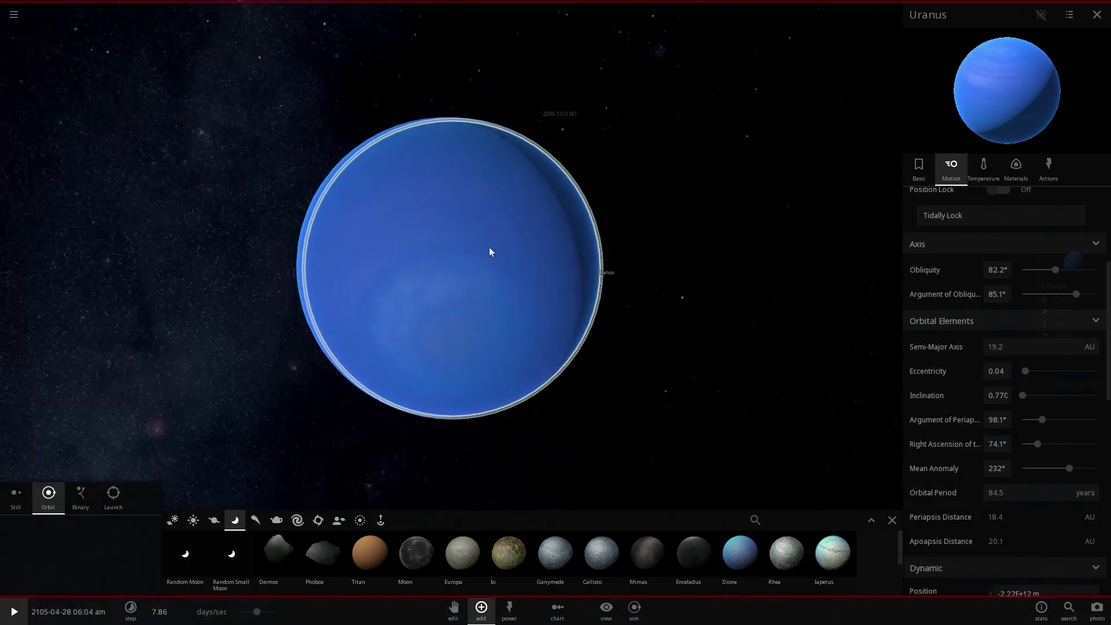
{"action": "scroll", "coordinate": [488, 218], "scroll_direction": "down", "scroll_amount": 3}
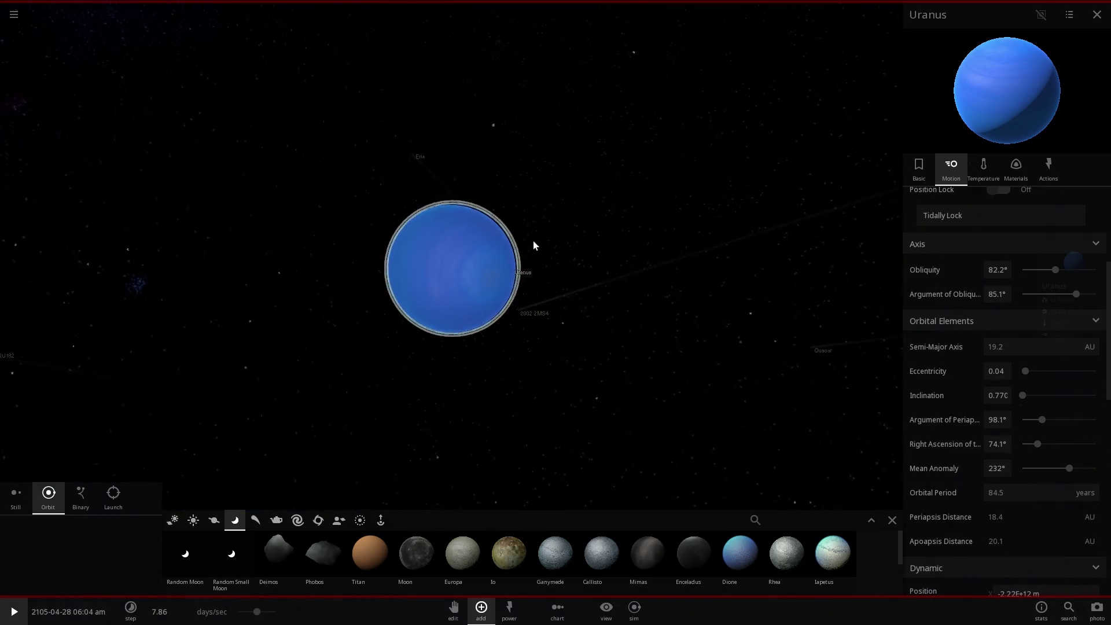
{"action": "scroll", "coordinate": [533, 245], "scroll_direction": "down", "scroll_amount": 3}
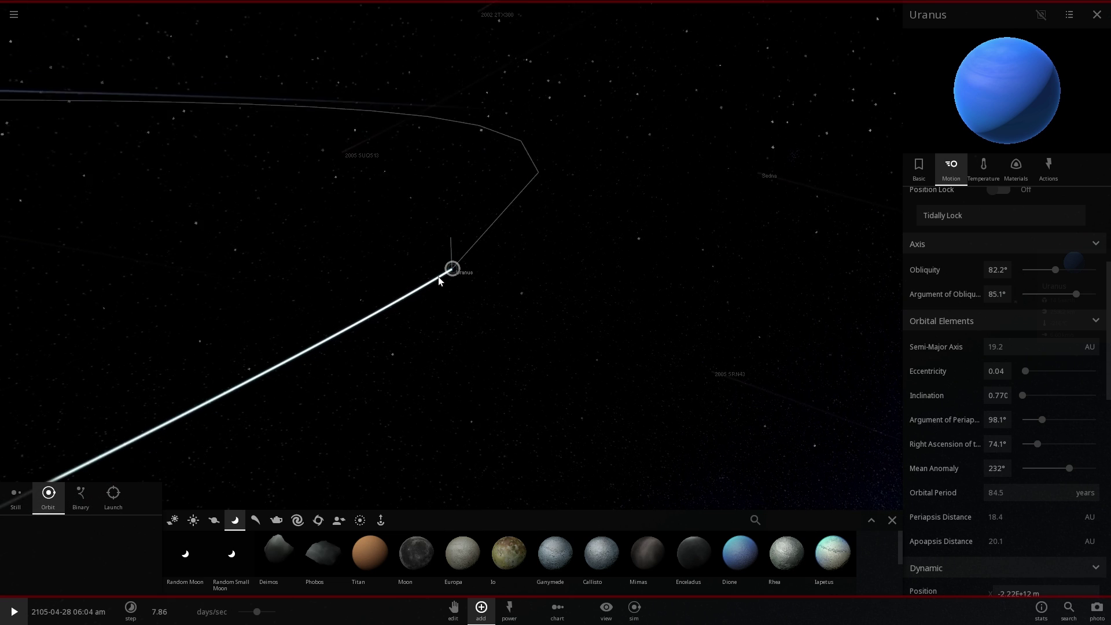
{"action": "right_click_drag", "start_coordinate": [436, 277], "coordinate": [200, 169]}
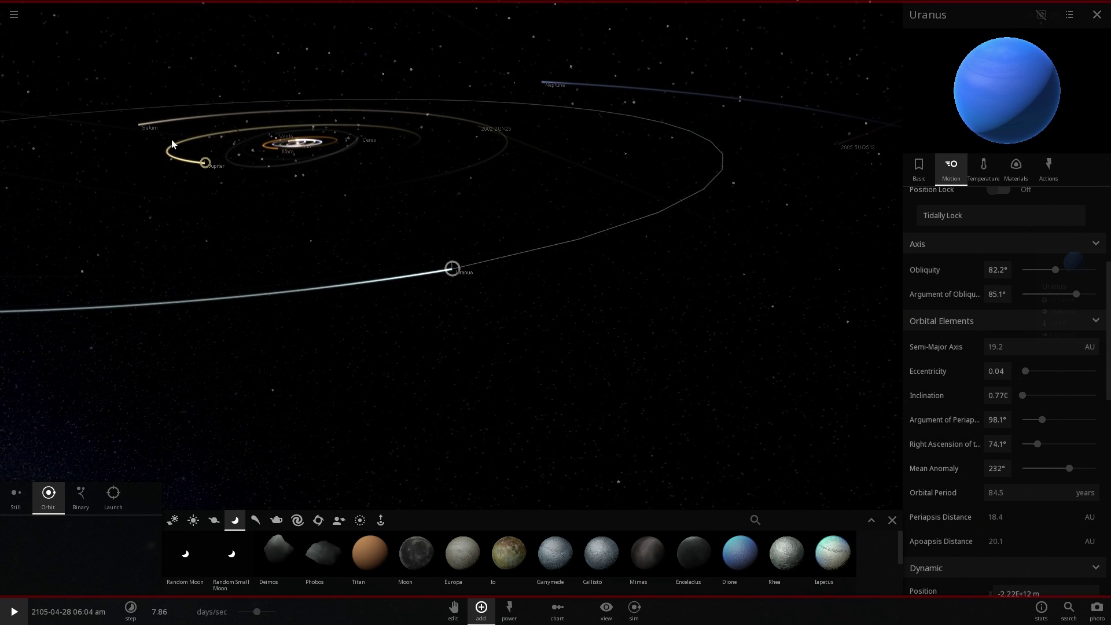
Focus on Earth and run the simulation to chart its temperature at 2.83° obliquity
{"action": "double_click", "coordinate": [315, 149]}
{"action": "double_click", "coordinate": [518, 125]}
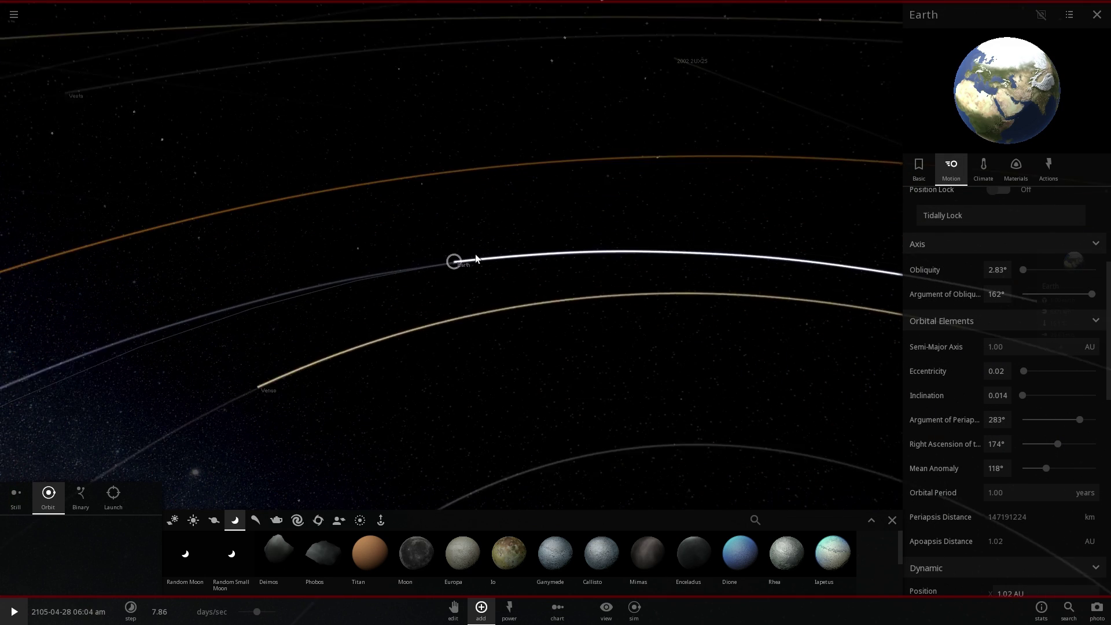
{"action": "scroll", "coordinate": [453, 269], "scroll_direction": "up", "scroll_amount": 3}
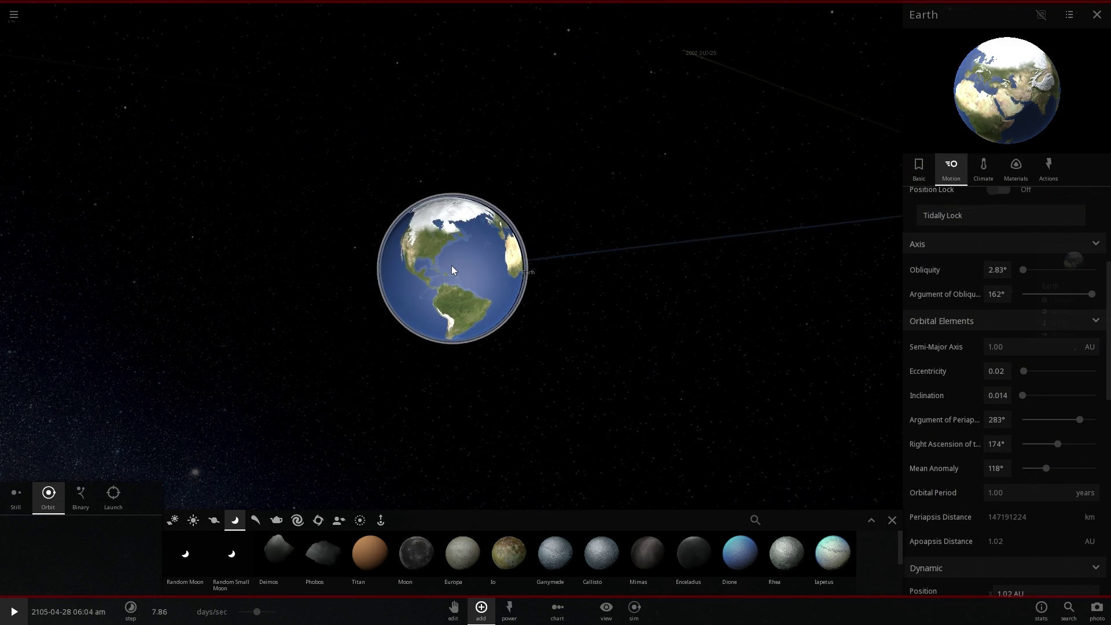
{"action": "key", "text": "space"}
{"action": "scroll", "coordinate": [453, 269], "scroll_direction": "up", "scroll_amount": 4}
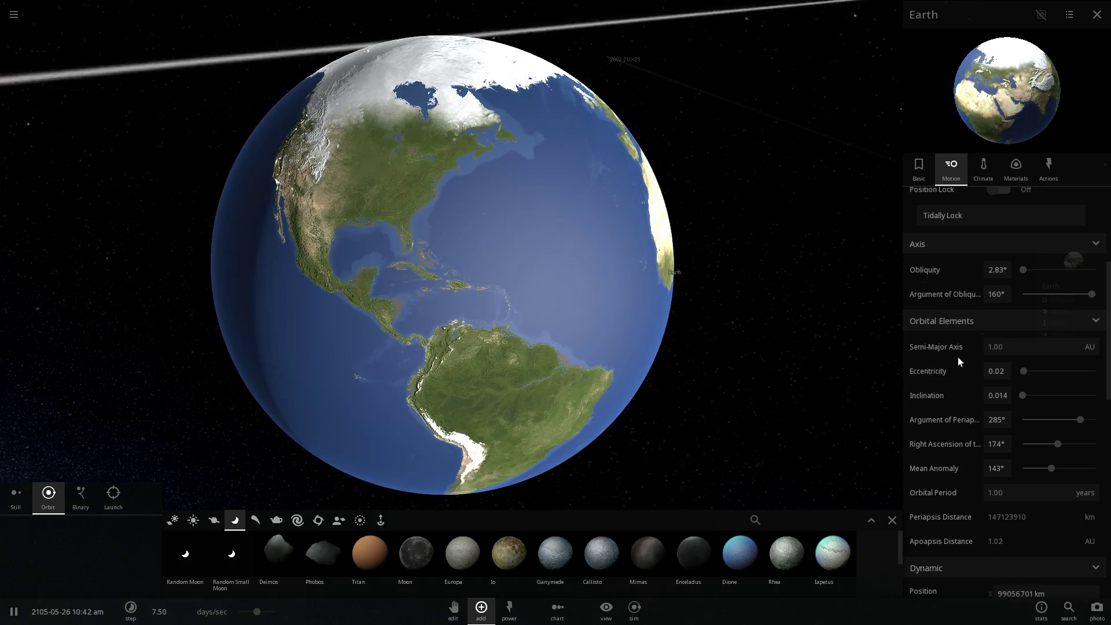
{"action": "scroll", "coordinate": [784, 357], "scroll_direction": "up", "scroll_amount": 2}
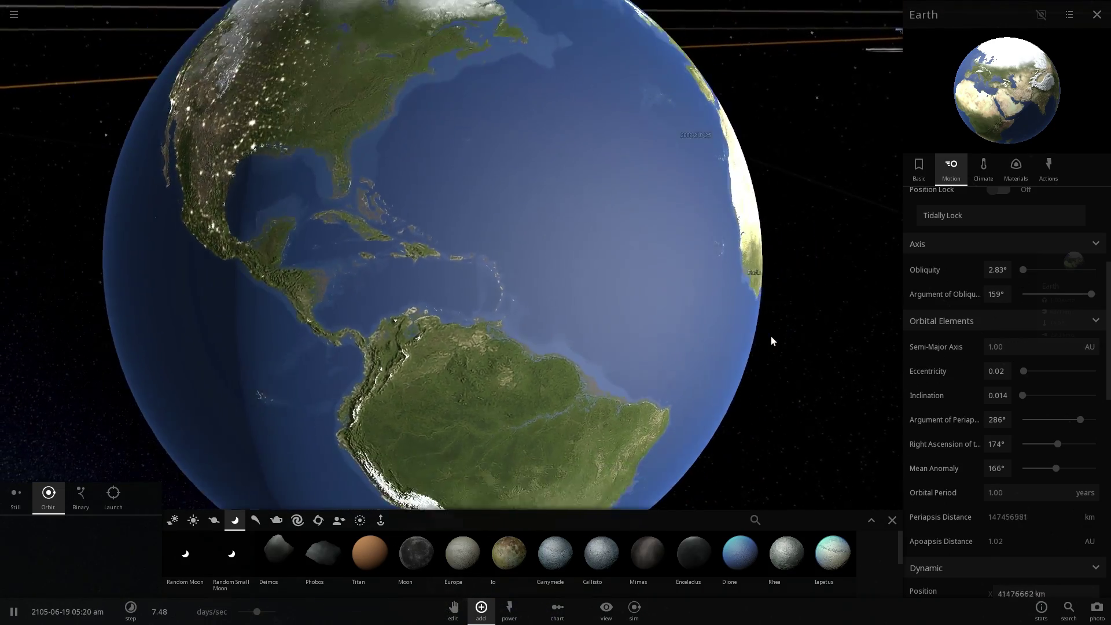
{"action": "scroll", "coordinate": [772, 336], "scroll_direction": "down", "scroll_amount": 2}
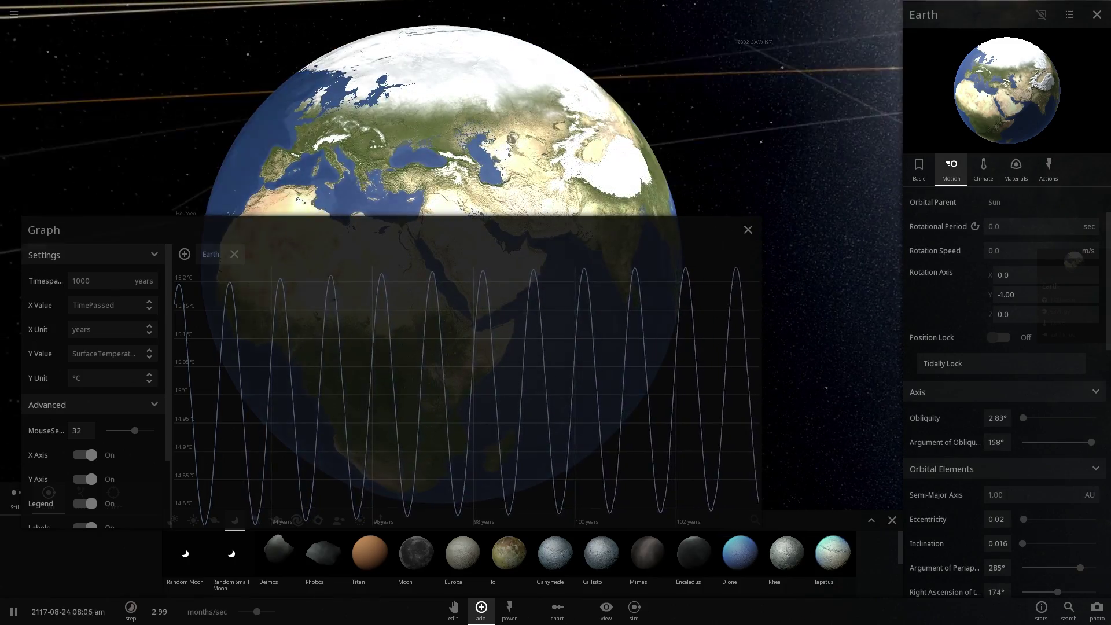
Drag Earth's obliquity slider up to 48.2° and watch the yearly temperature swings widen
{"action": "left_click_drag", "start_coordinate": [463, 144], "coordinate": [324, 114]}
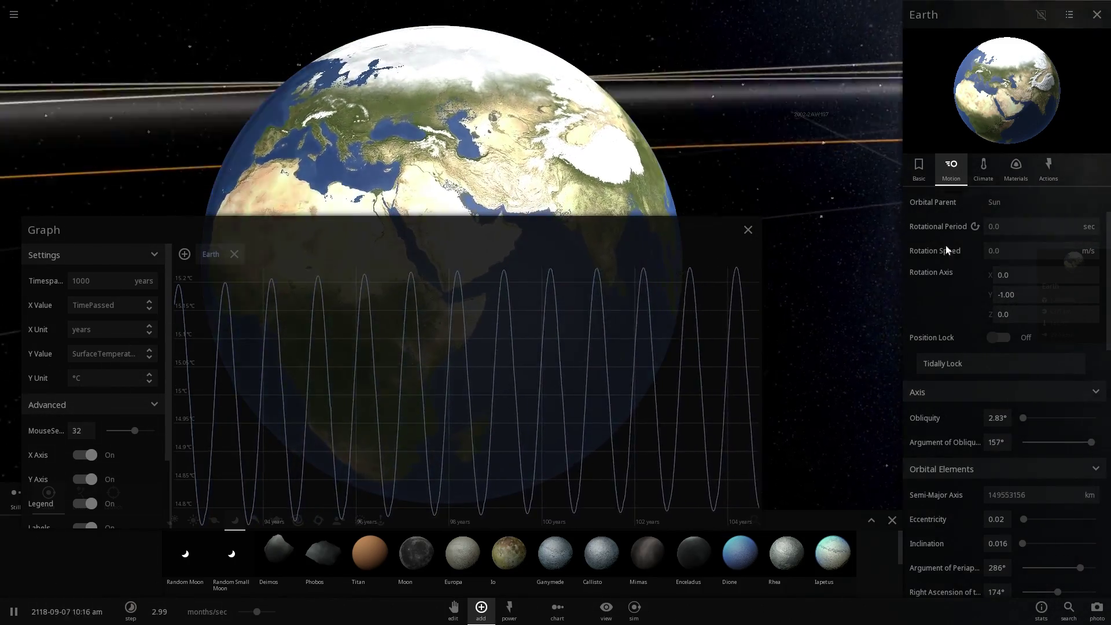
{"action": "left_click_drag", "start_coordinate": [1022, 417], "coordinate": [1041, 421]}
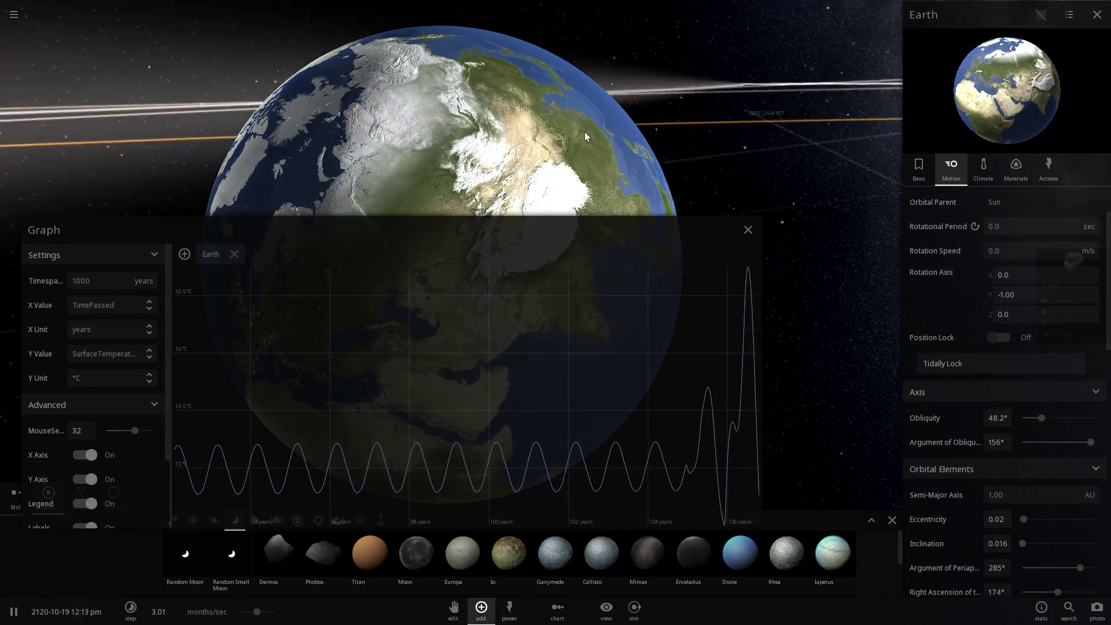
{"action": "scroll", "coordinate": [542, 146], "scroll_direction": "up", "scroll_amount": 5}
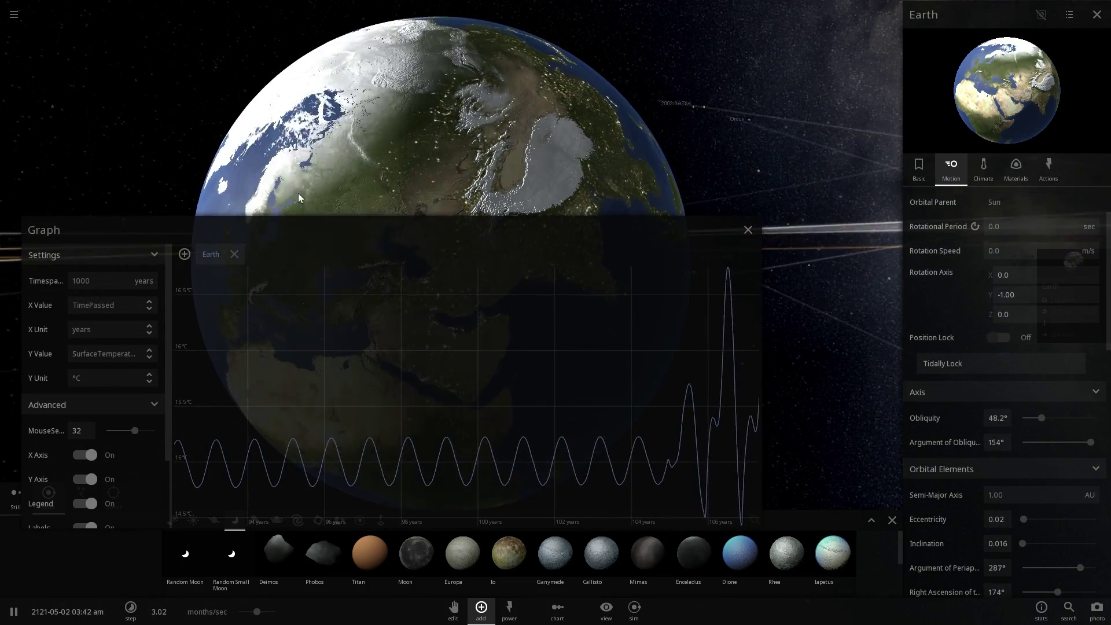
{"action": "scroll", "coordinate": [442, 157], "scroll_direction": "down", "scroll_amount": 3}
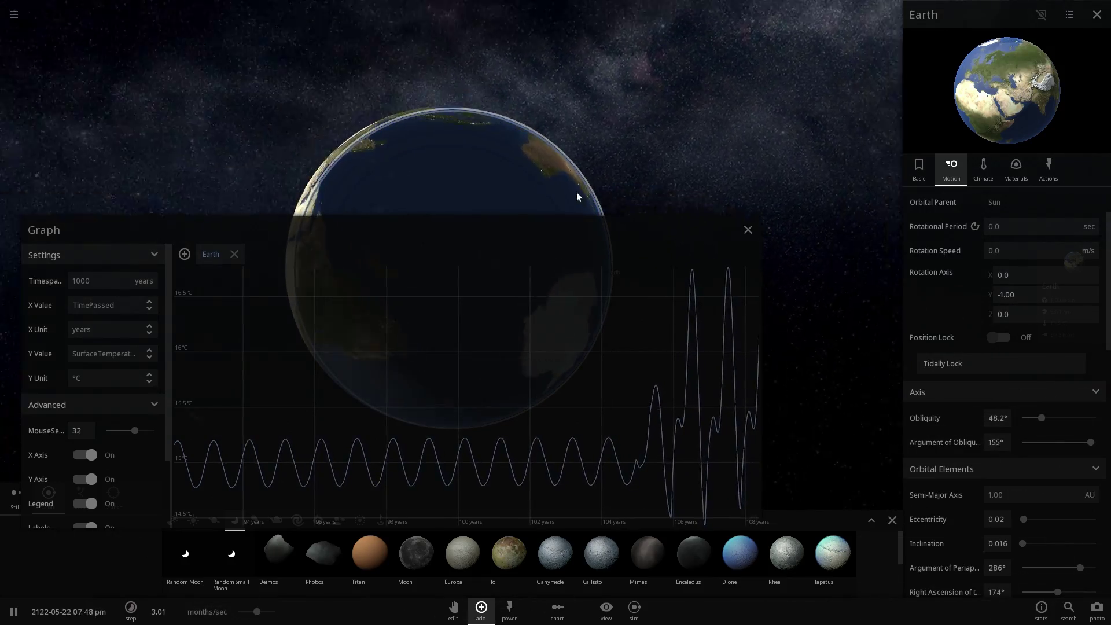
{"action": "scroll", "coordinate": [483, 153], "scroll_direction": "up", "scroll_amount": 3}
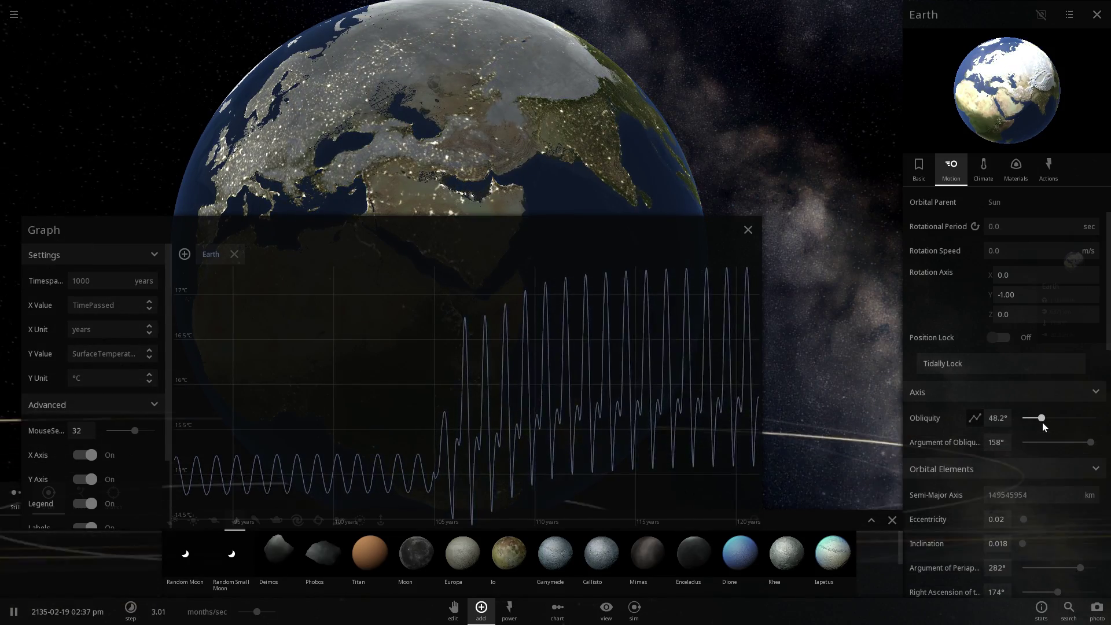
Push Earth's obliquity to 90.7° and move the temperature graph window down and right
{"action": "left_click_drag", "start_coordinate": [1043, 426], "coordinate": [1059, 425]}
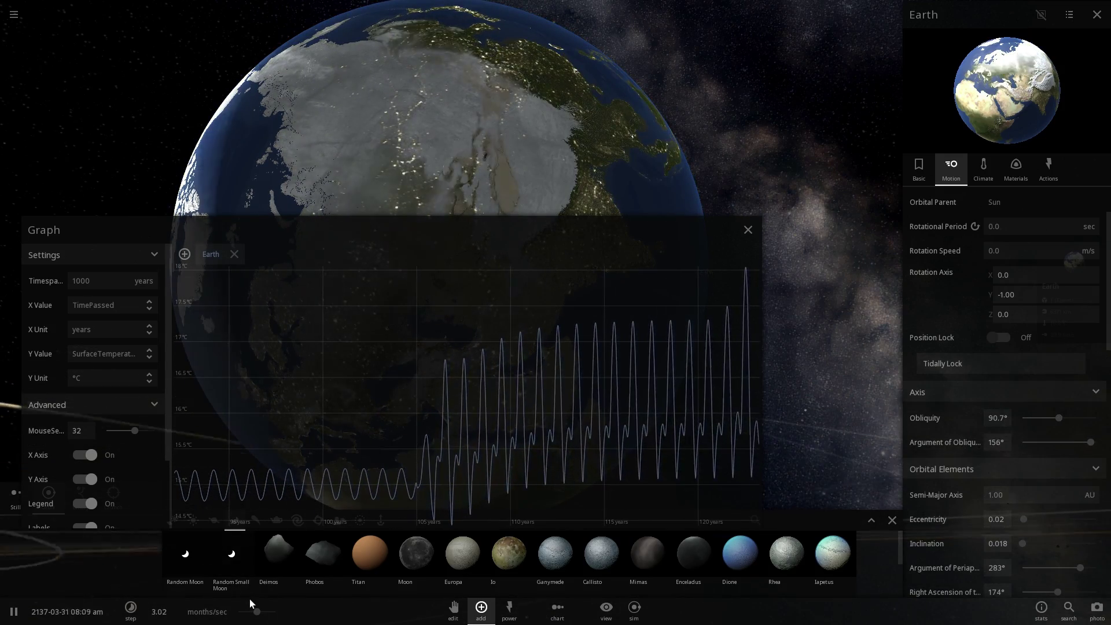
{"action": "scroll", "coordinate": [492, 151], "scroll_direction": "down", "scroll_amount": 3}
{"action": "left_click_drag", "start_coordinate": [511, 219], "coordinate": [524, 319]}
Orbit over the Arctic and Antarctica, then show Earth's climate readings
{"action": "scroll", "coordinate": [510, 253], "scroll_direction": "up", "scroll_amount": 3}
{"action": "left_click_drag", "start_coordinate": [517, 251], "coordinate": [514, 214]}
{"action": "left_click_drag", "start_coordinate": [350, 220], "coordinate": [472, 208]}
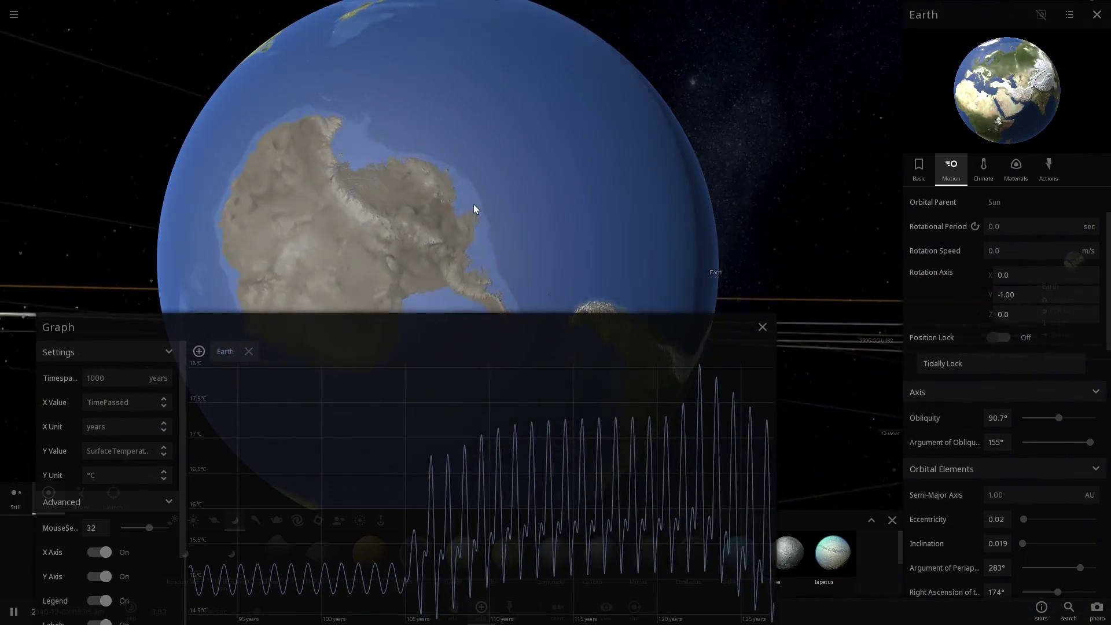
{"action": "left_click_drag", "start_coordinate": [345, 211], "coordinate": [470, 187]}
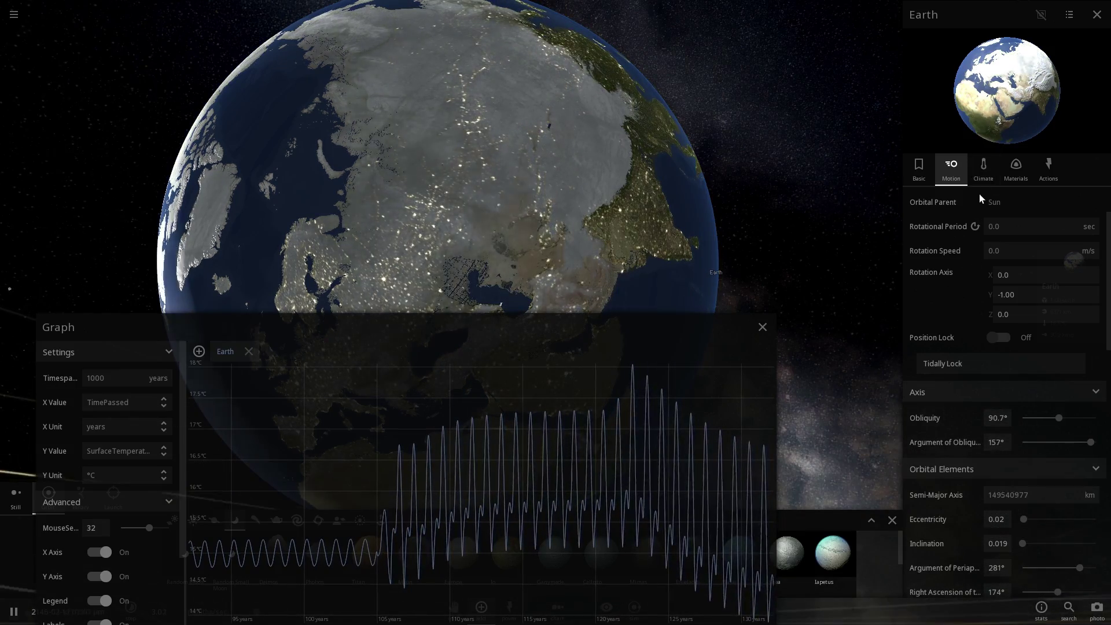
{"action": "left_click", "coordinate": [983, 173]}
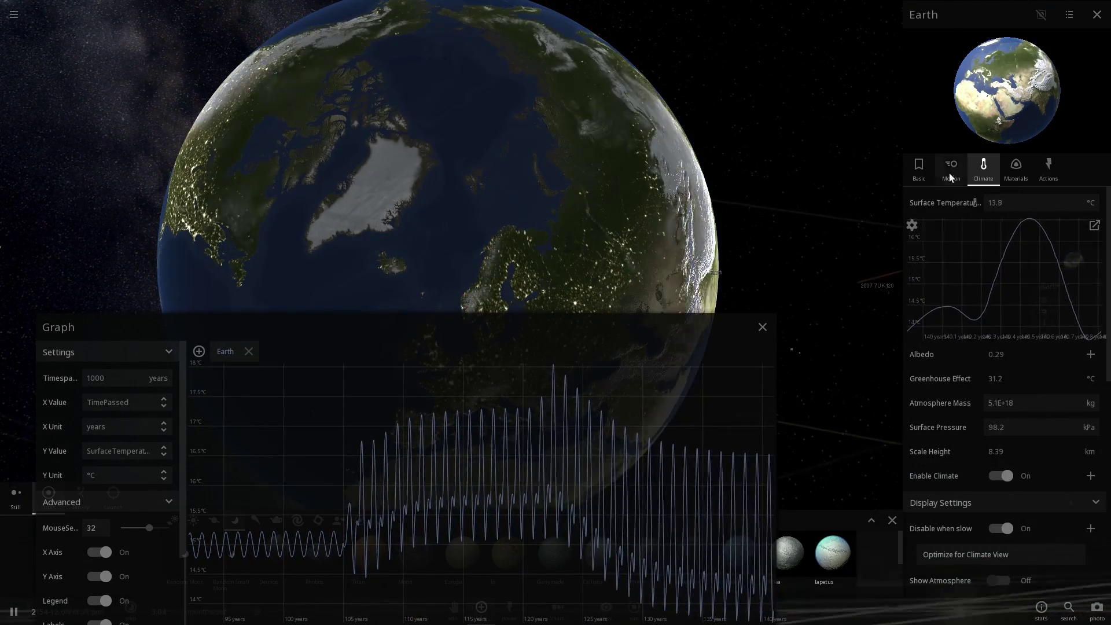
Return to Earth's Motion tab and scroll to the Axis obliquity settings
{"action": "left_click", "coordinate": [950, 170]}
{"action": "scroll", "coordinate": [1005, 366], "scroll_direction": "down", "scroll_amount": 4}
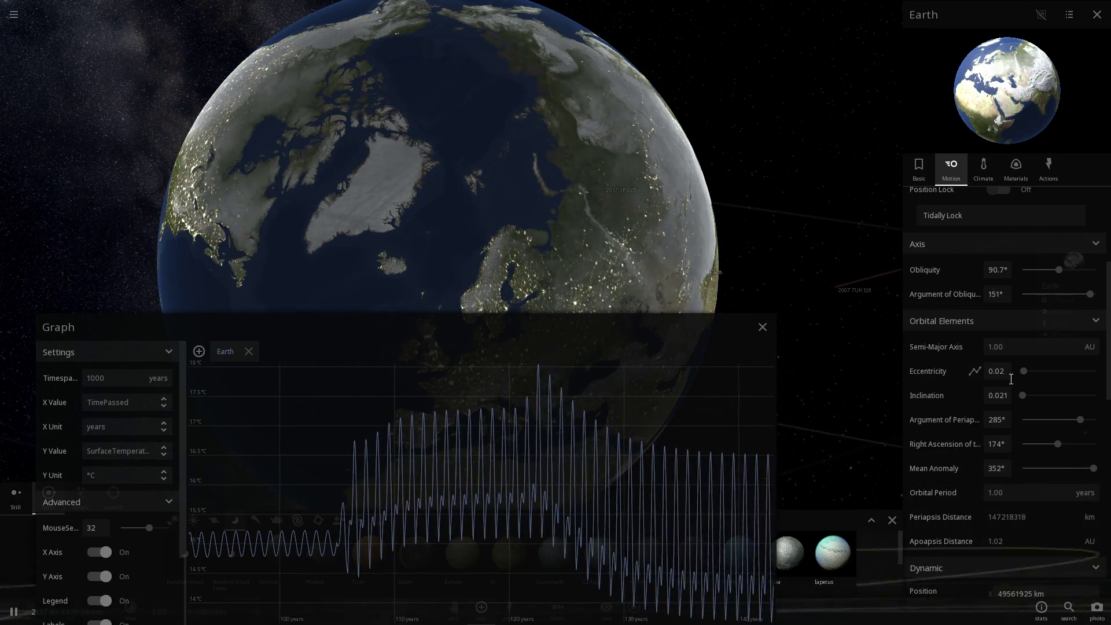
{"action": "scroll", "coordinate": [1022, 399], "scroll_direction": "up", "scroll_amount": 2}
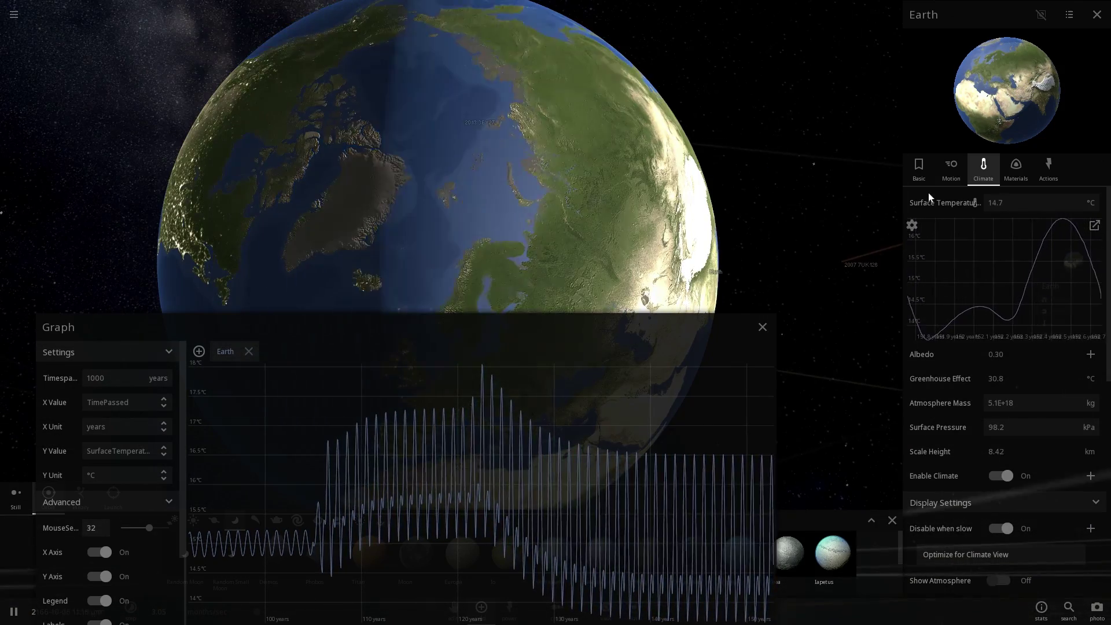
{"action": "left_click", "coordinate": [955, 172]}
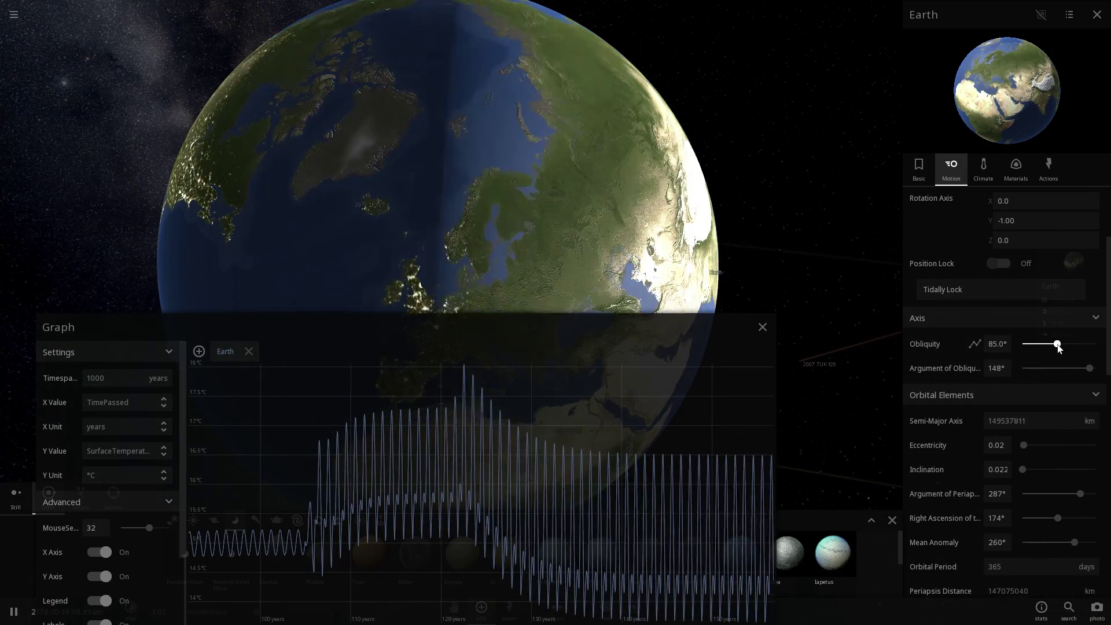
Lower Earth's obliquity back to 23.4°
{"action": "left_click_drag", "start_coordinate": [1057, 345], "coordinate": [1046, 346]}
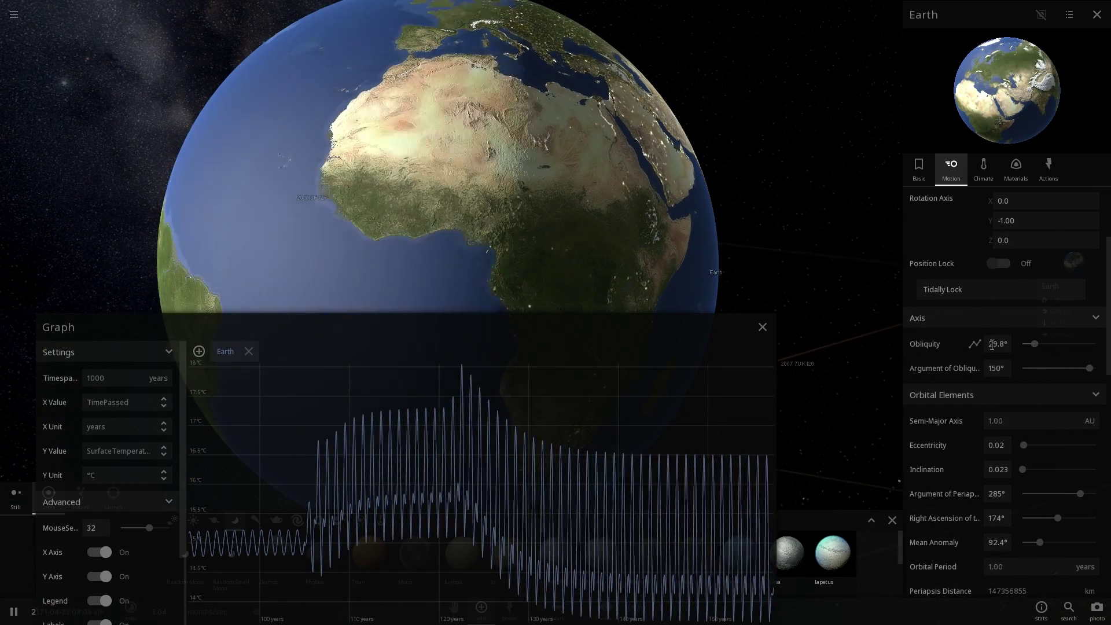
{"action": "type", "text": "23.4"}
{"action": "key", "text": "Return"}
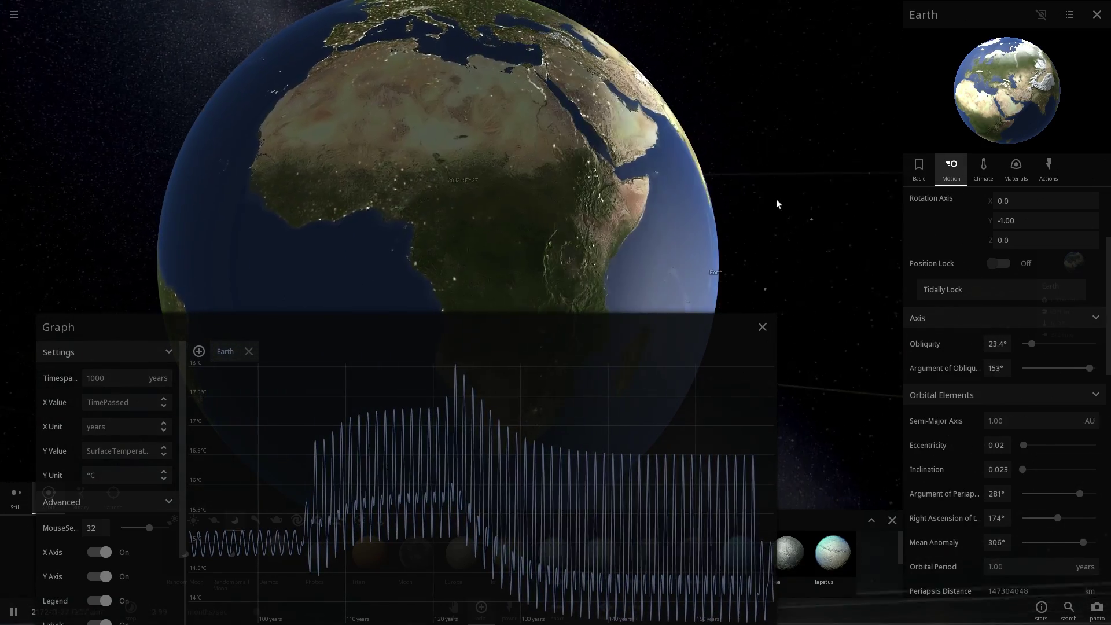
Show Earth's climate readings and move the temperature graph window higher to watch it settle
{"action": "left_click", "coordinate": [983, 168]}
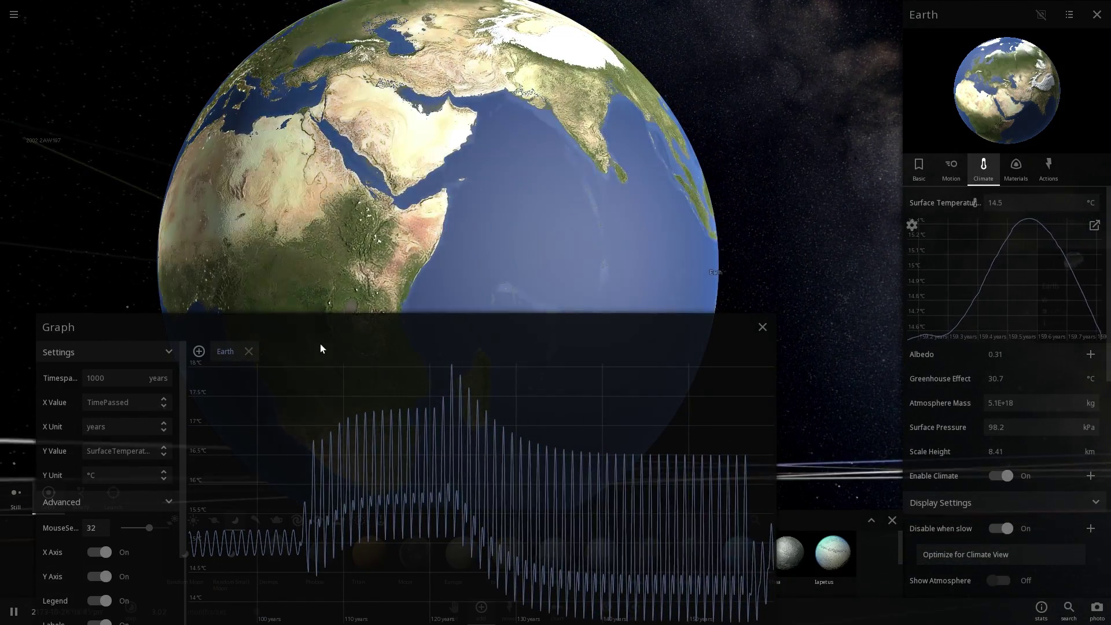
{"action": "left_click_drag", "start_coordinate": [321, 347], "coordinate": [324, 226]}
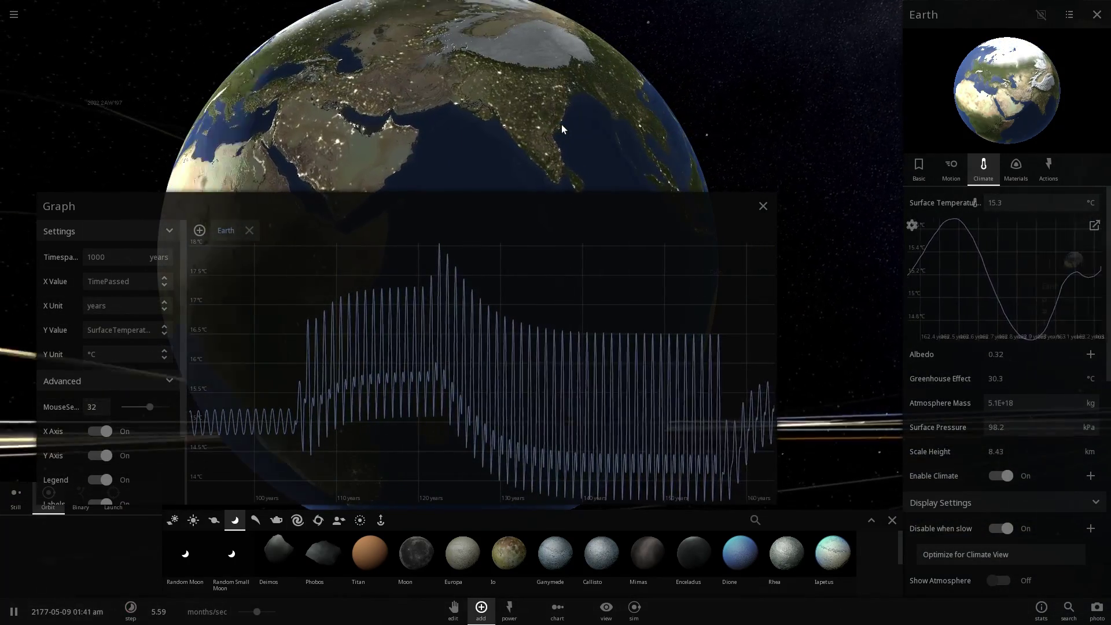
{"action": "scroll", "coordinate": [562, 125], "scroll_direction": "down", "scroll_amount": 5}
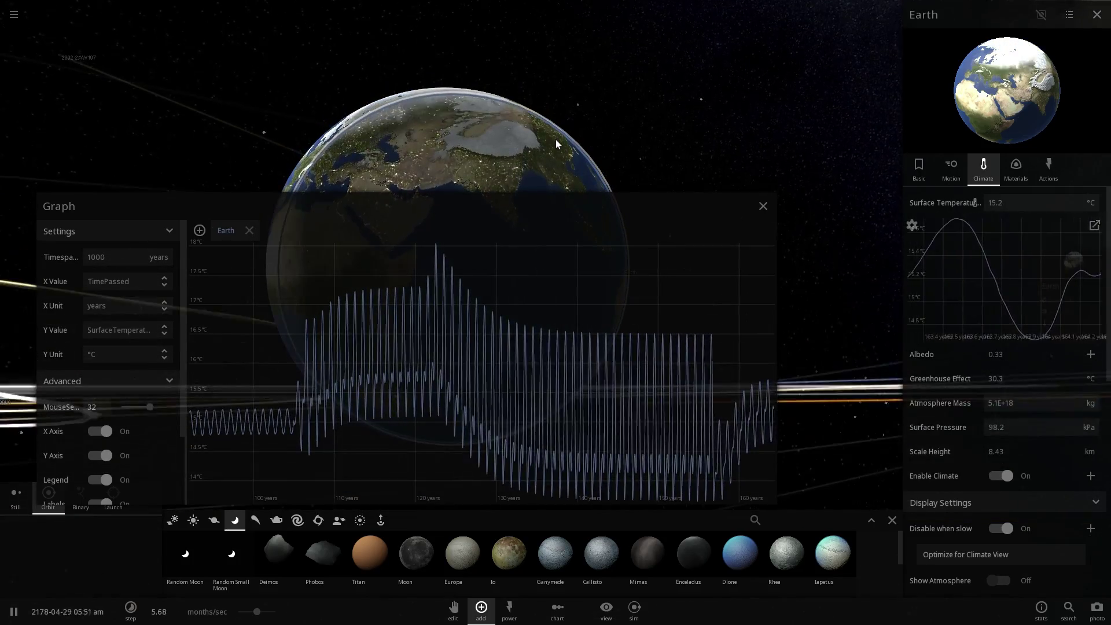
{"action": "mouse_move", "coordinate": [435, 249]}
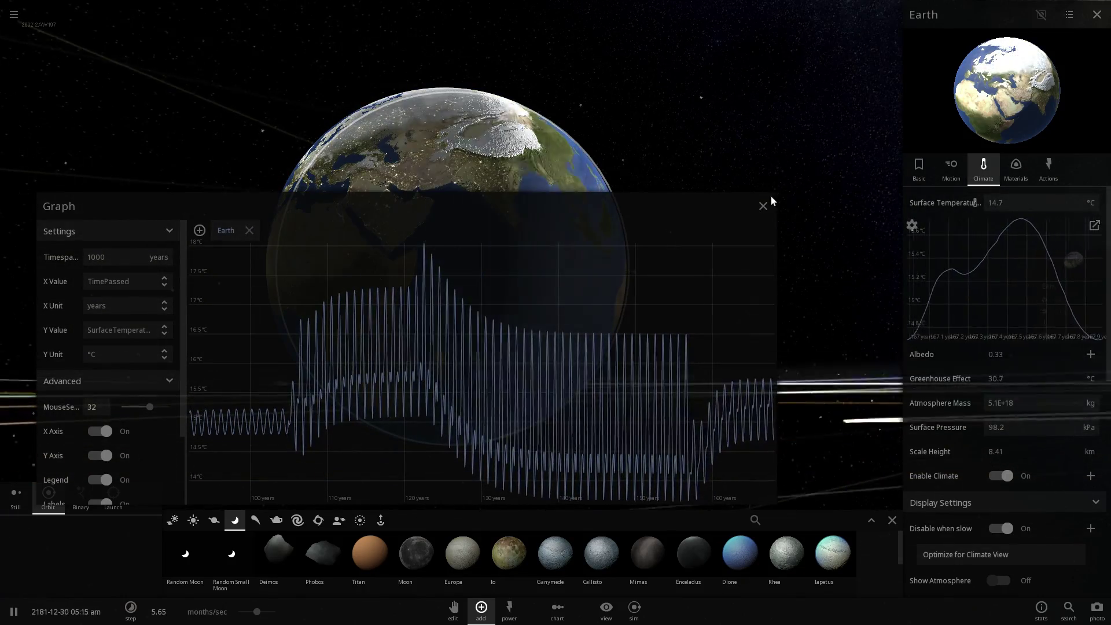
Close the temperature graph, zoom in on Earth, and rotate to bring Europe and the Atlantic into view
{"action": "left_click", "coordinate": [763, 205]}
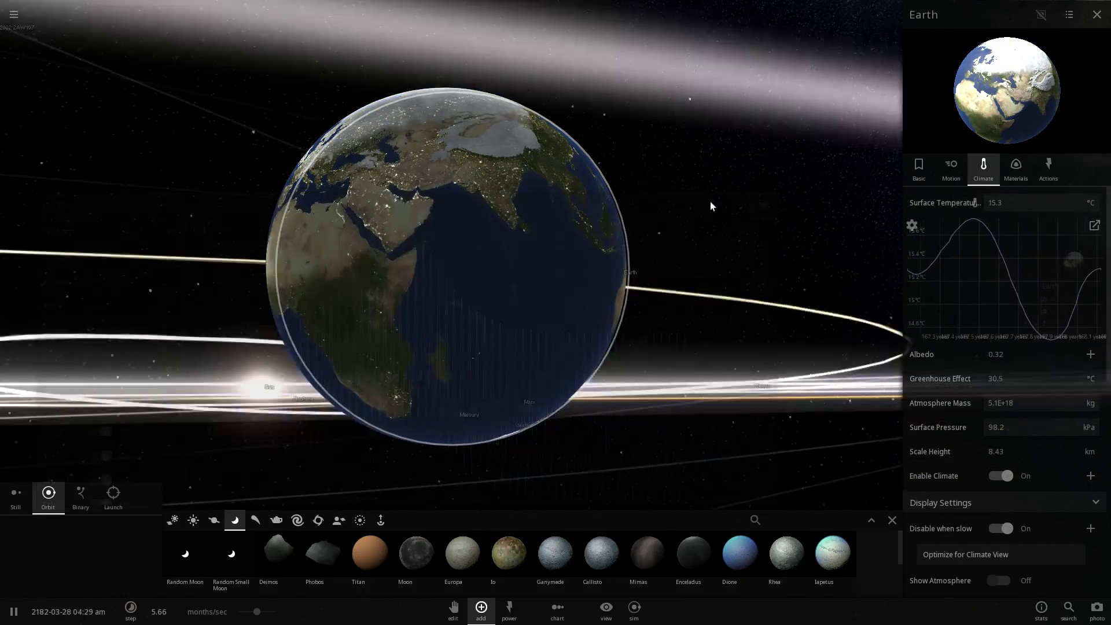
{"action": "scroll", "coordinate": [581, 230], "scroll_direction": "up", "scroll_amount": 5}
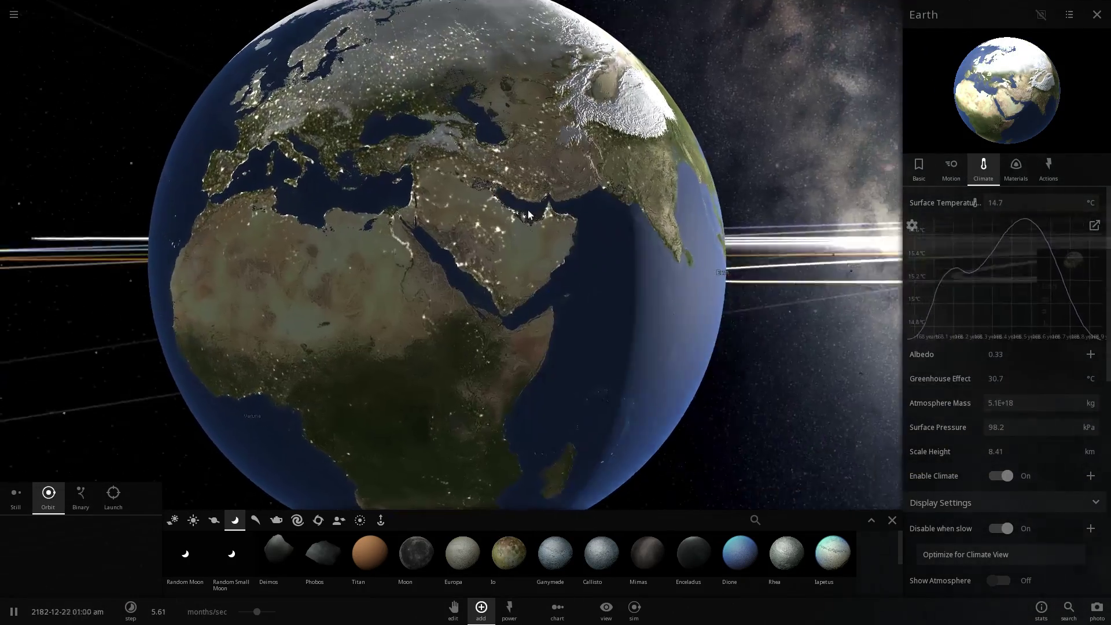
{"action": "left_click_drag", "start_coordinate": [528, 214], "coordinate": [355, 244]}
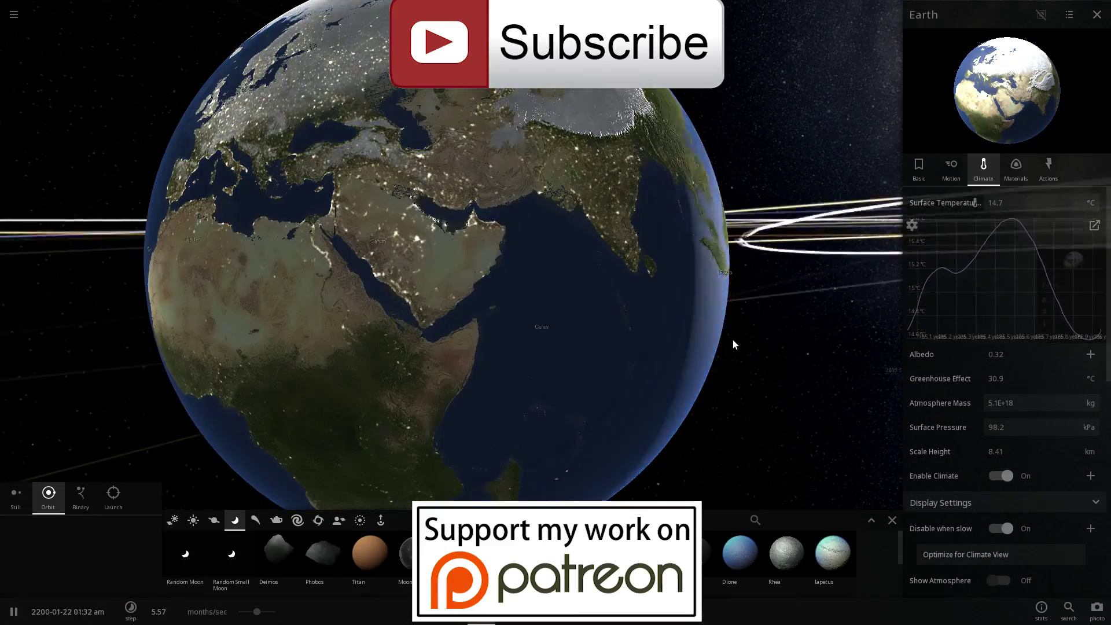
Zoom and orbit to centre North Africa and Arabia, then zoom in and out on the Moon
{"action": "scroll", "coordinate": [732, 345], "scroll_direction": "up", "scroll_amount": 3}
{"action": "left_click_drag", "start_coordinate": [711, 336], "coordinate": [767, 335]}
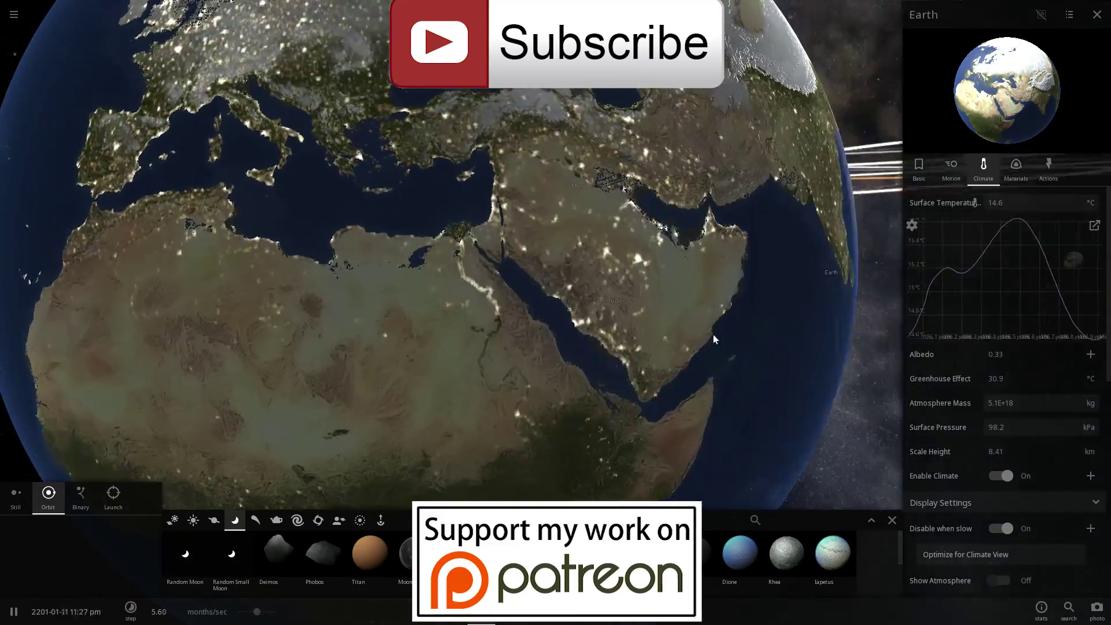
{"action": "scroll", "coordinate": [580, 310], "scroll_direction": "down", "scroll_amount": 5}
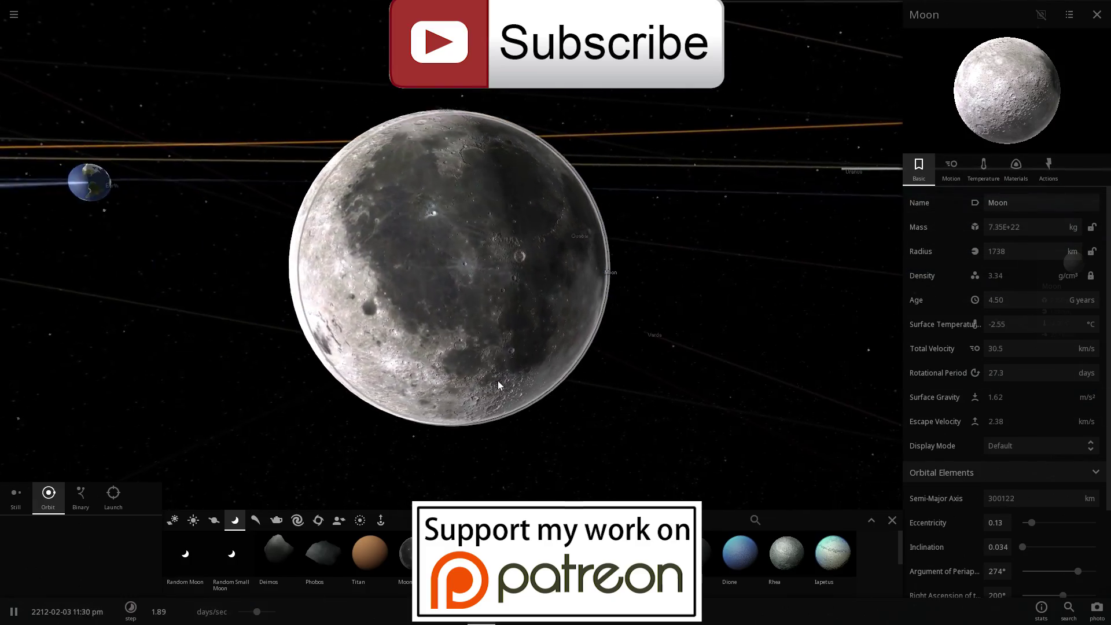
{"action": "scroll", "coordinate": [498, 384], "scroll_direction": "up", "scroll_amount": 10}
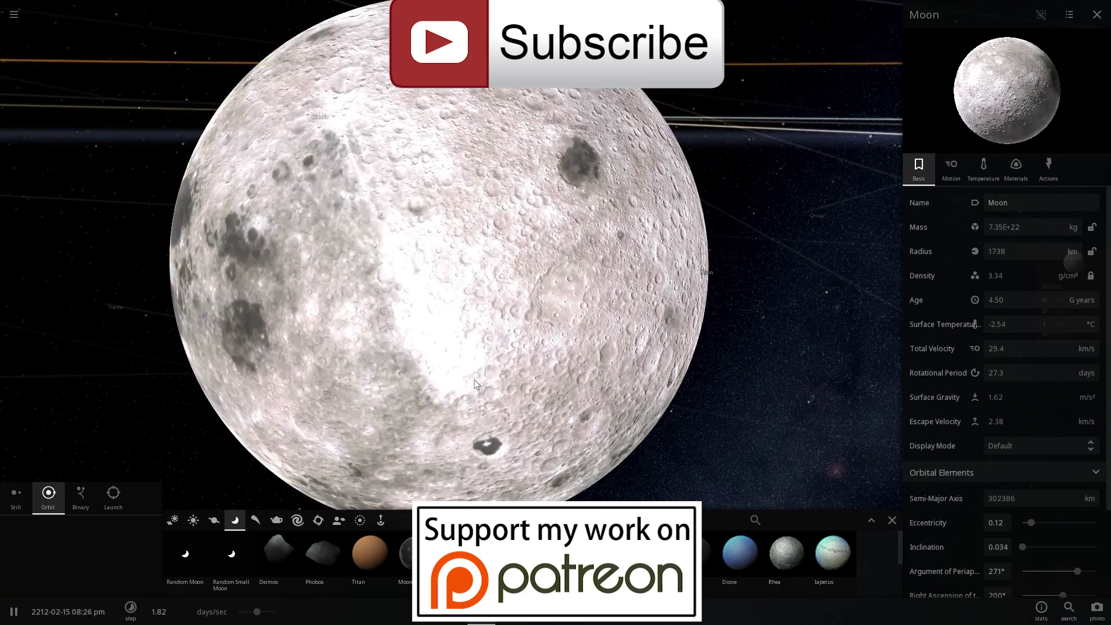
{"action": "scroll", "coordinate": [474, 380], "scroll_direction": "down", "scroll_amount": 3}
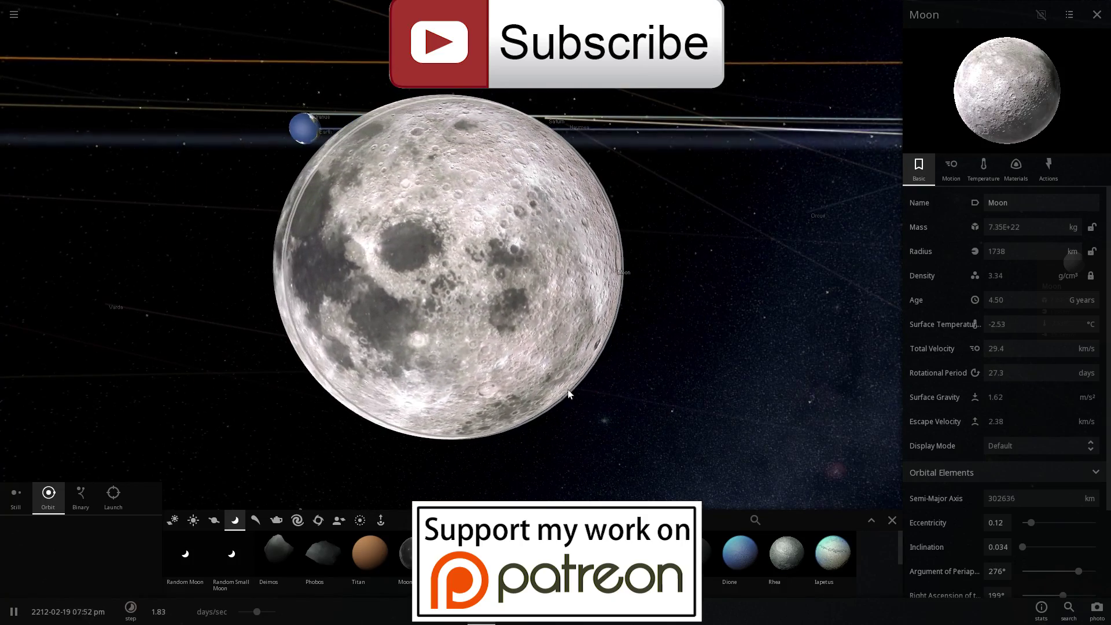